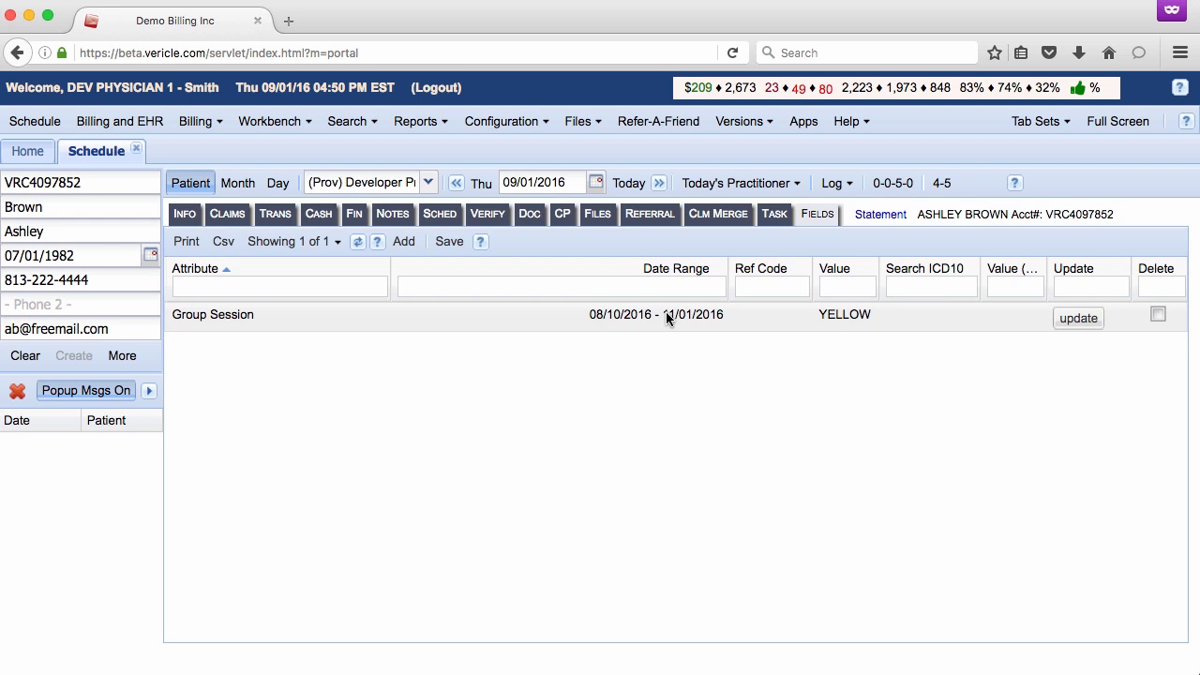
- Clear the current patient, look up another patient by last name, and display that patient's custom fields
left_click(24, 356)
left_click(58, 216)
type("hurt")
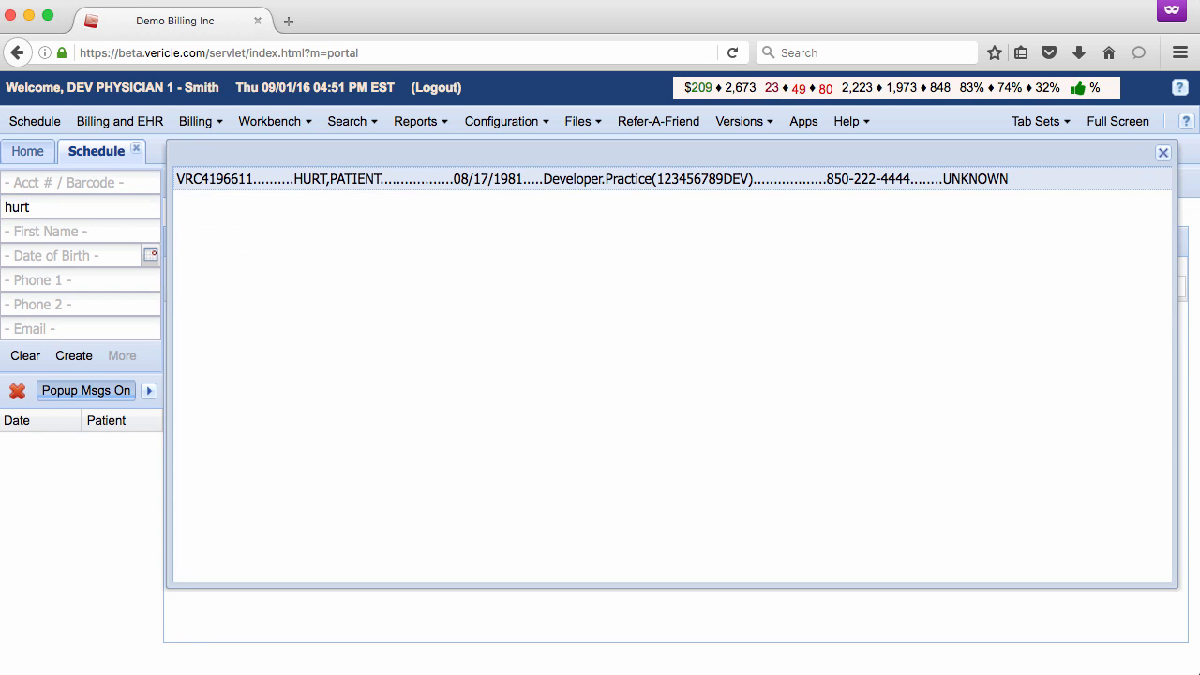
left_click(332, 180)
left_click(817, 214)
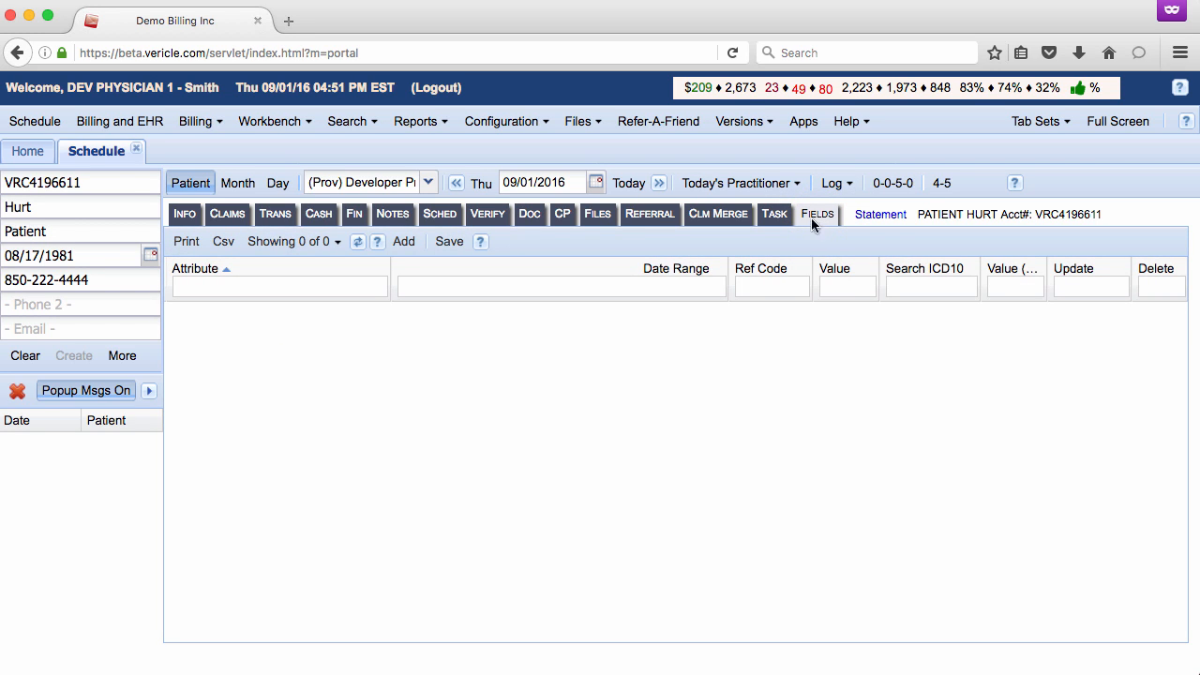
- Add a Group Session attribute to the patient's fields with a date range of 08/10/2016 to 11/01/2016
left_click(404, 244)
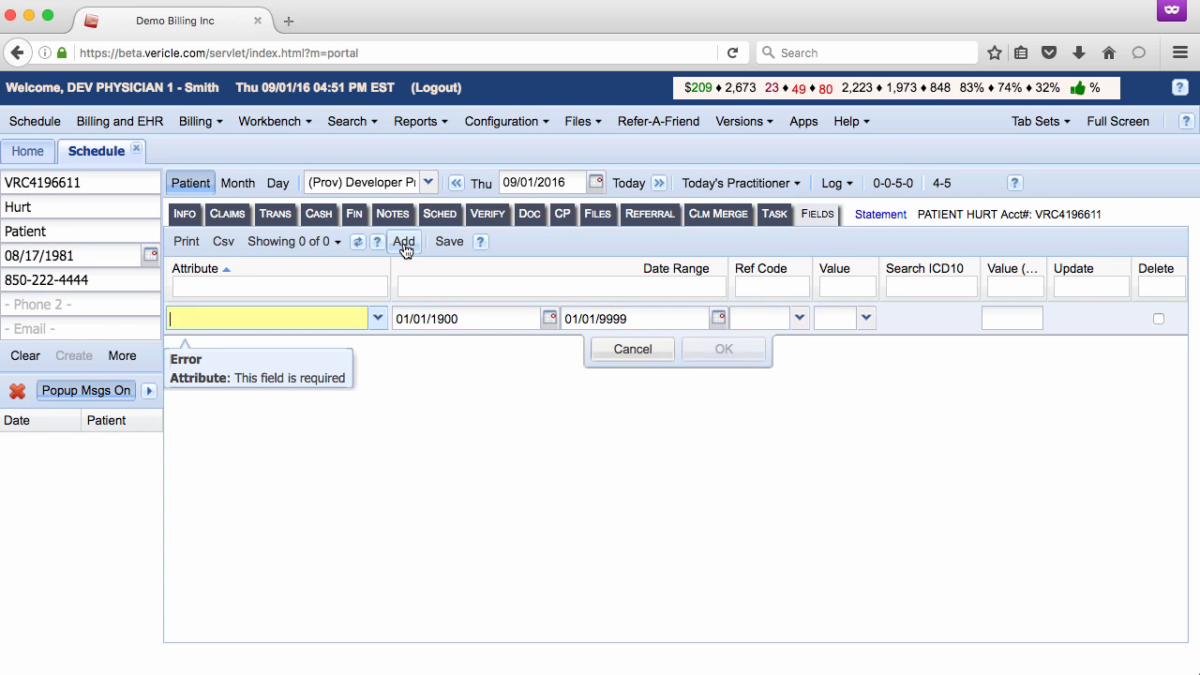
type("gr")
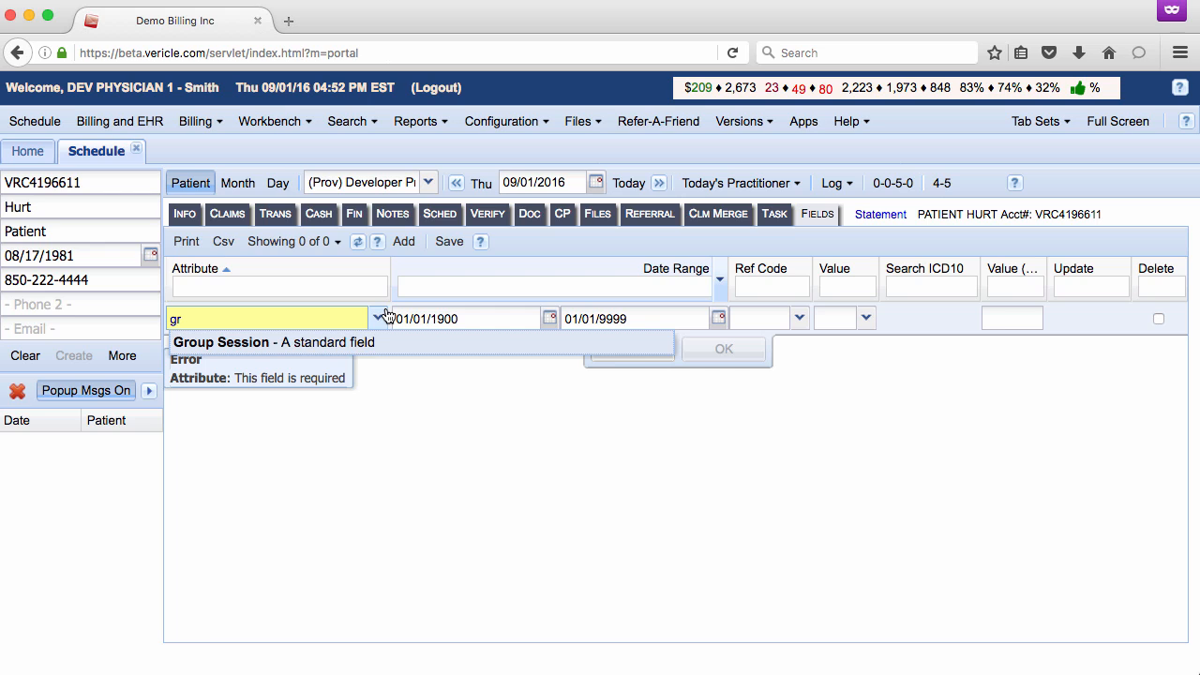
left_click(373, 343)
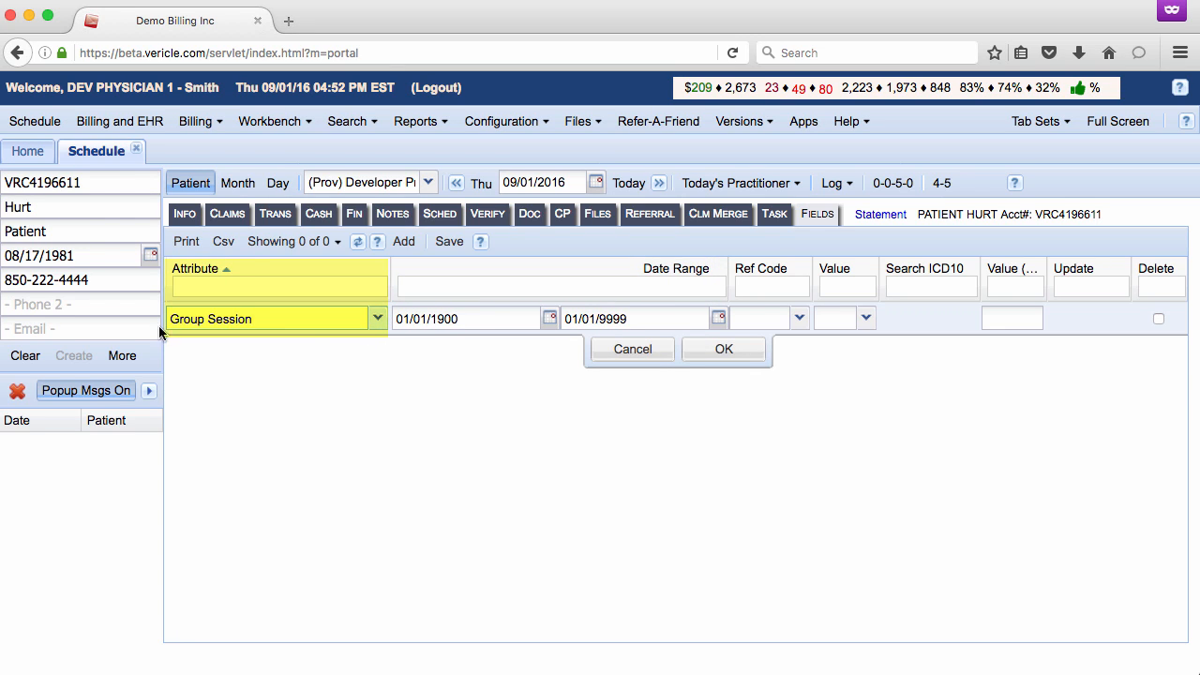
key("Tab")
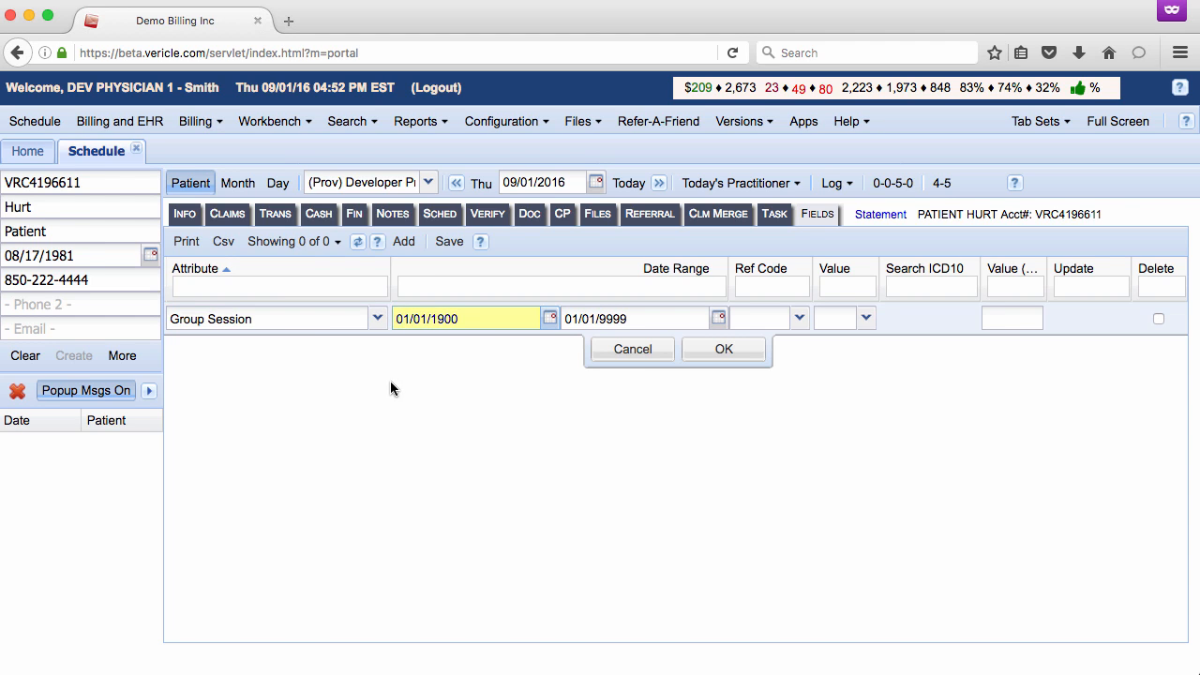
key("Delete")
type("8/")
type("10/2016")
key("Tab")
type("11012016")
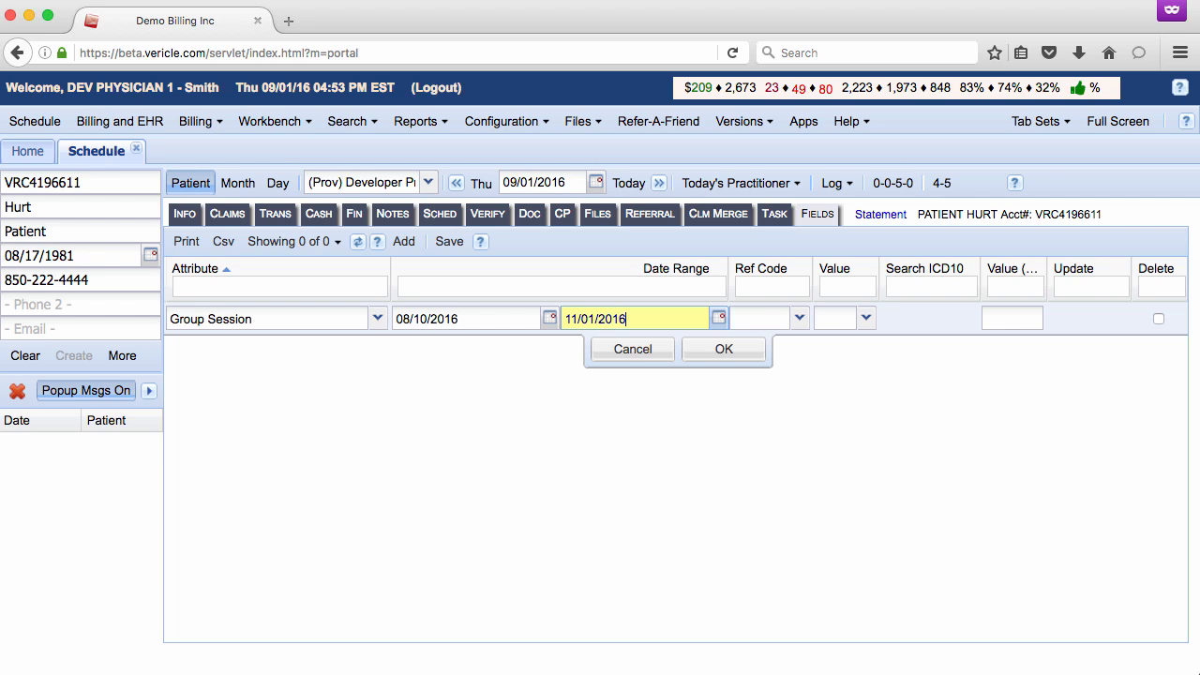
- Set the Group Session value to YELLOW, confirm the new row and save the patient's fields
left_click(832, 318)
type("yellow")
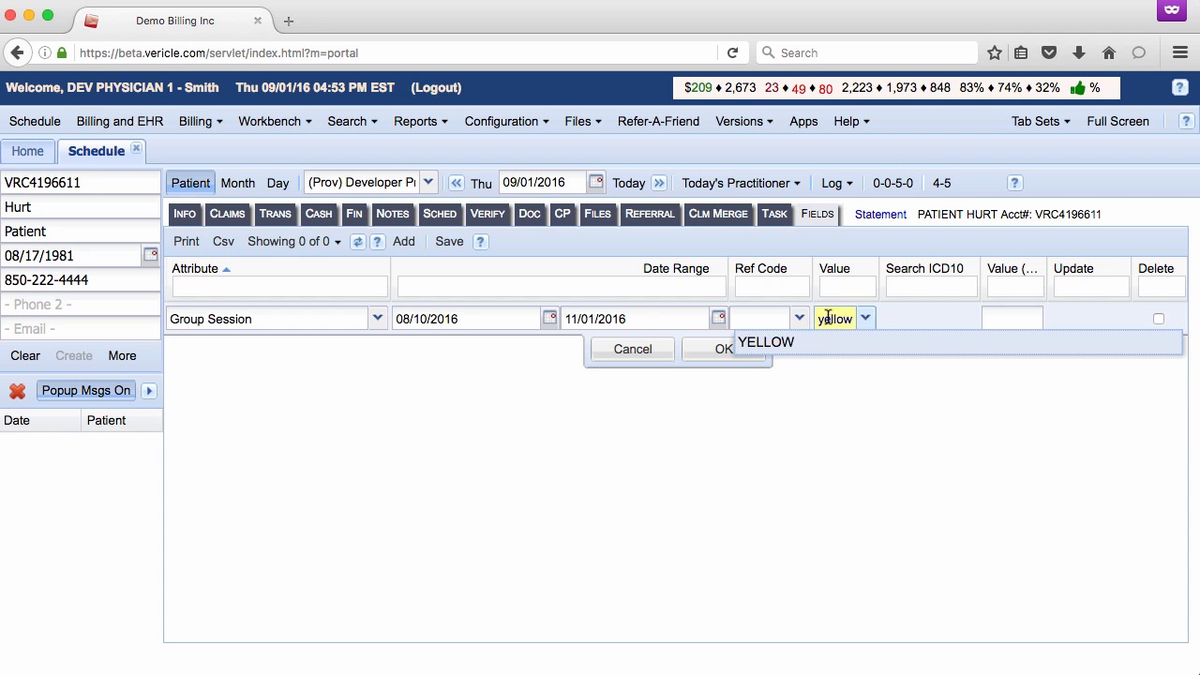
left_click(745, 347)
left_click(726, 349)
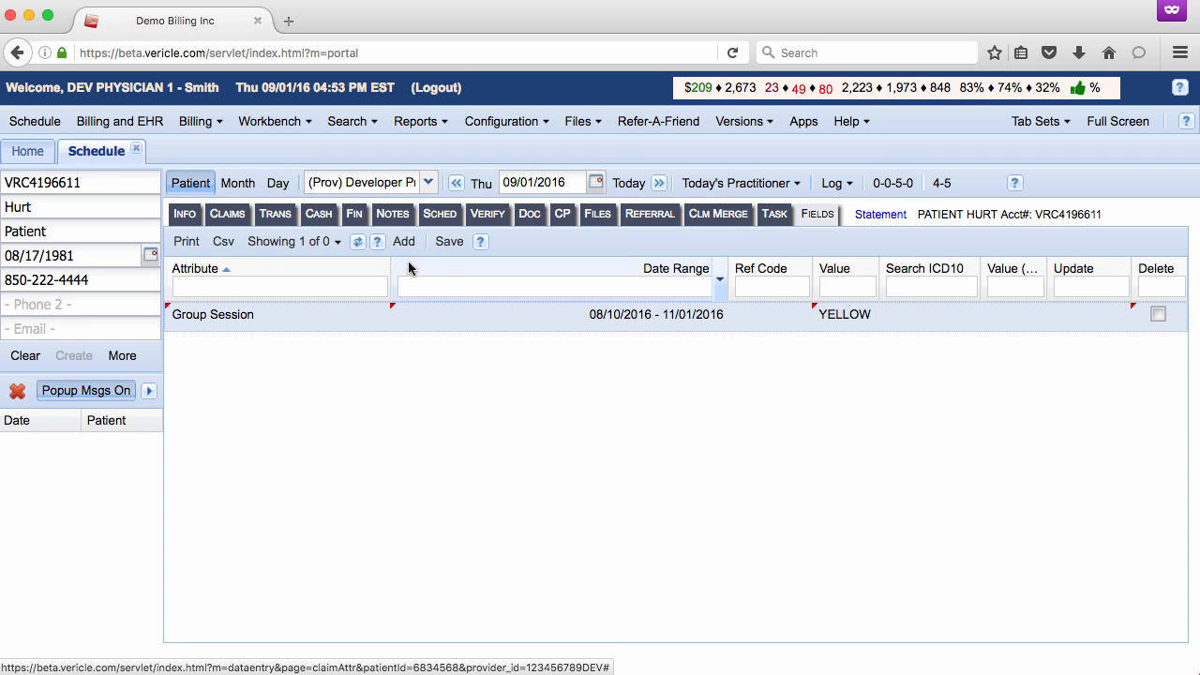
left_click(448, 242)
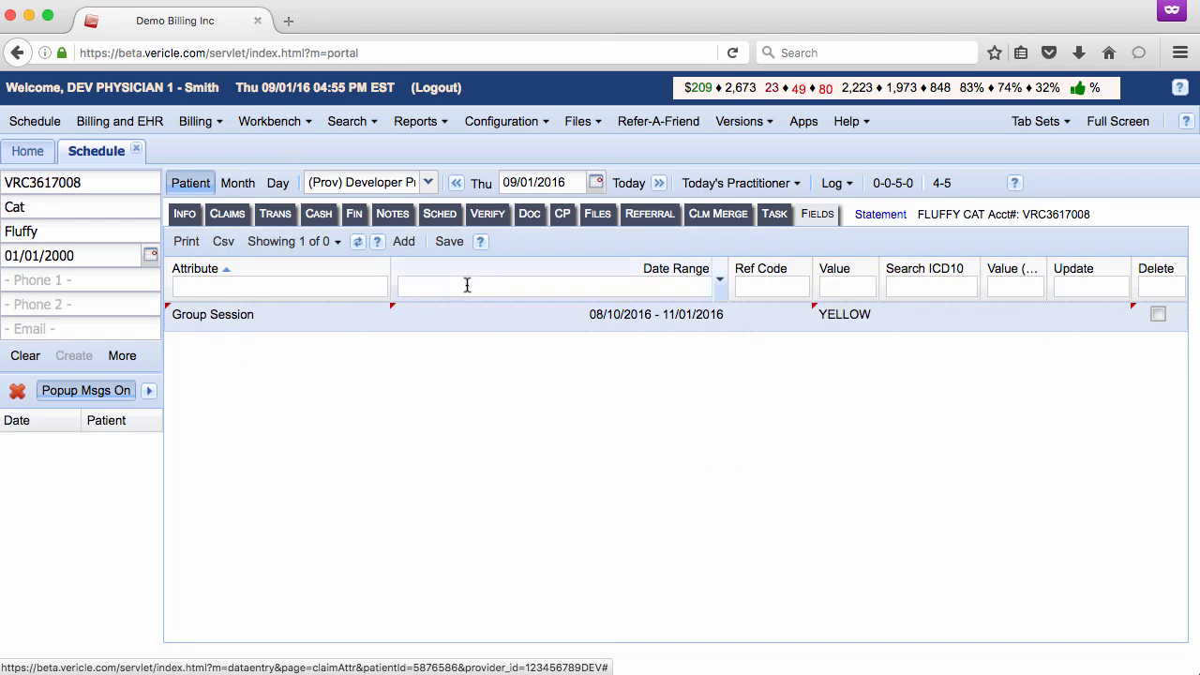
left_click(449, 242)
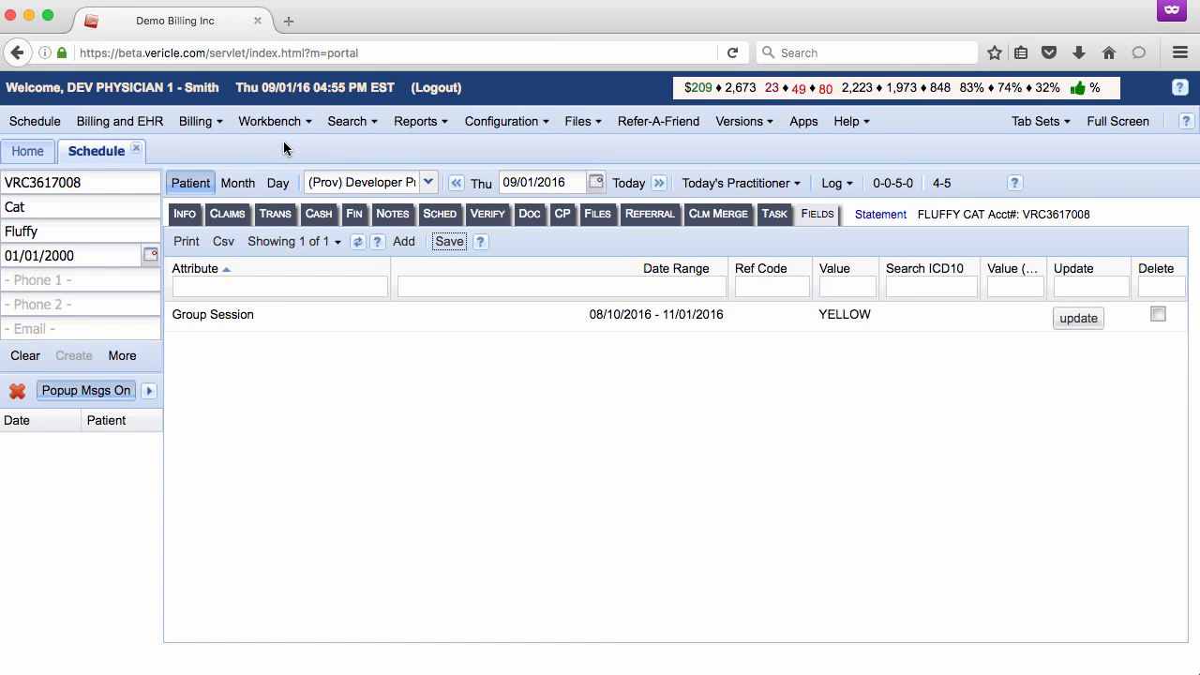
- Open the Group Notes workbench and look over the group session setup form
left_click(277, 124)
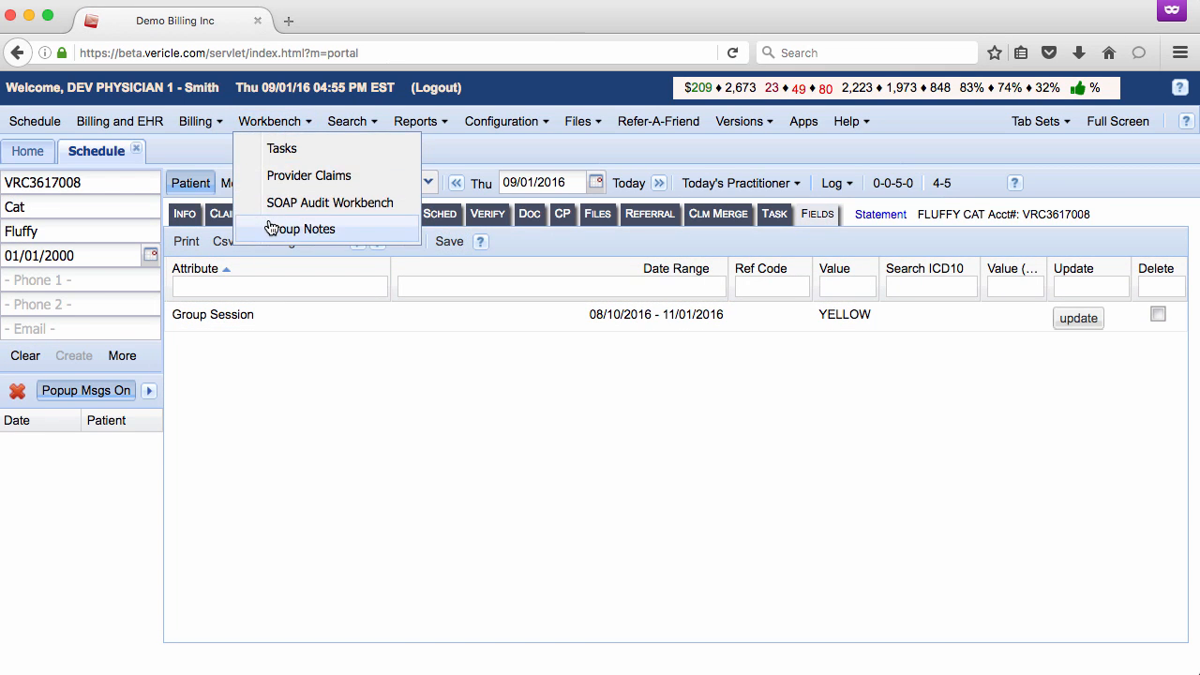
left_click(405, 233)
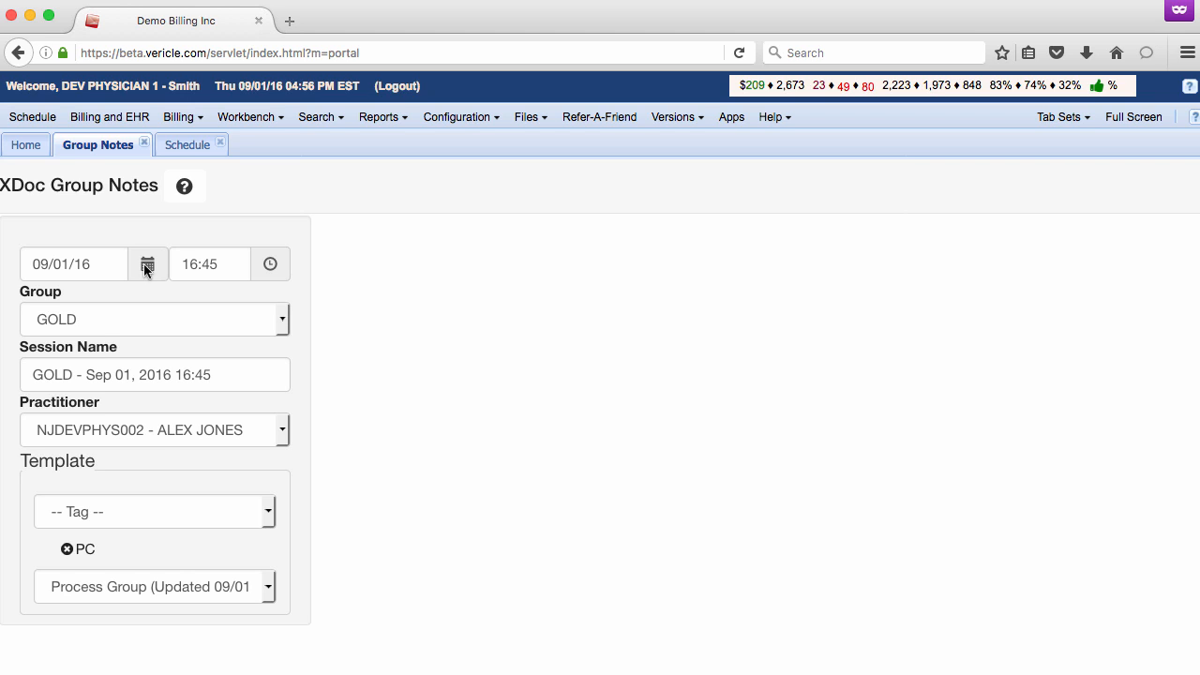
scroll(155, 506, "down", 2)
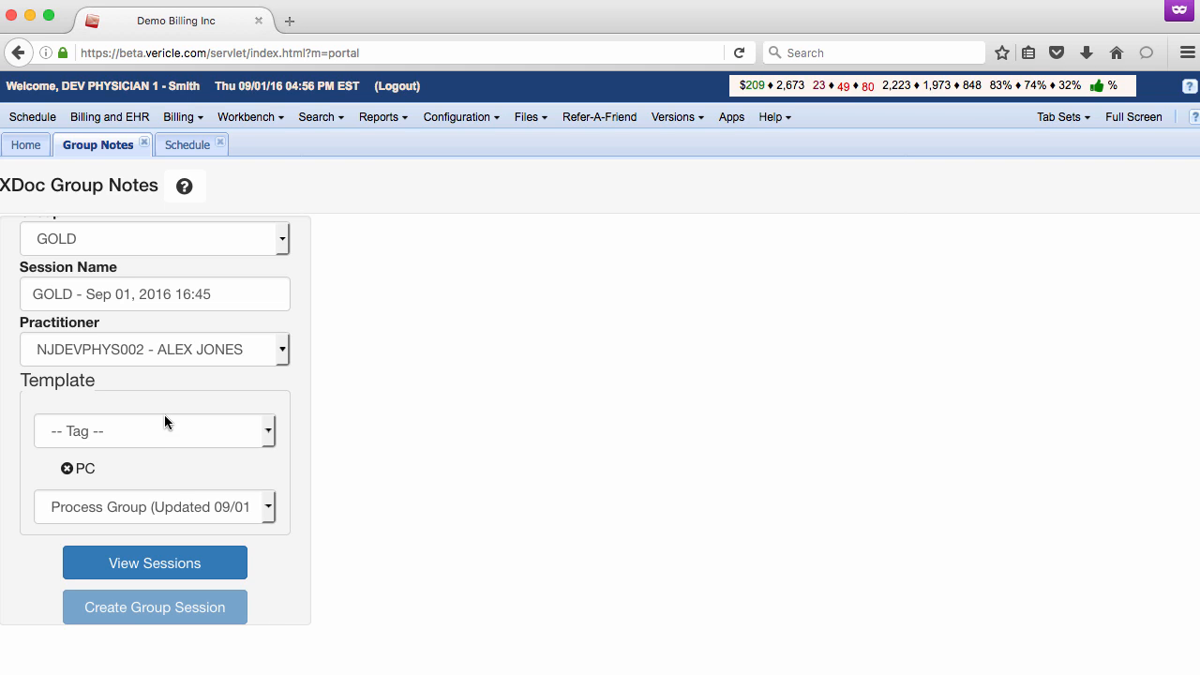
scroll(164, 415, "up", 3)
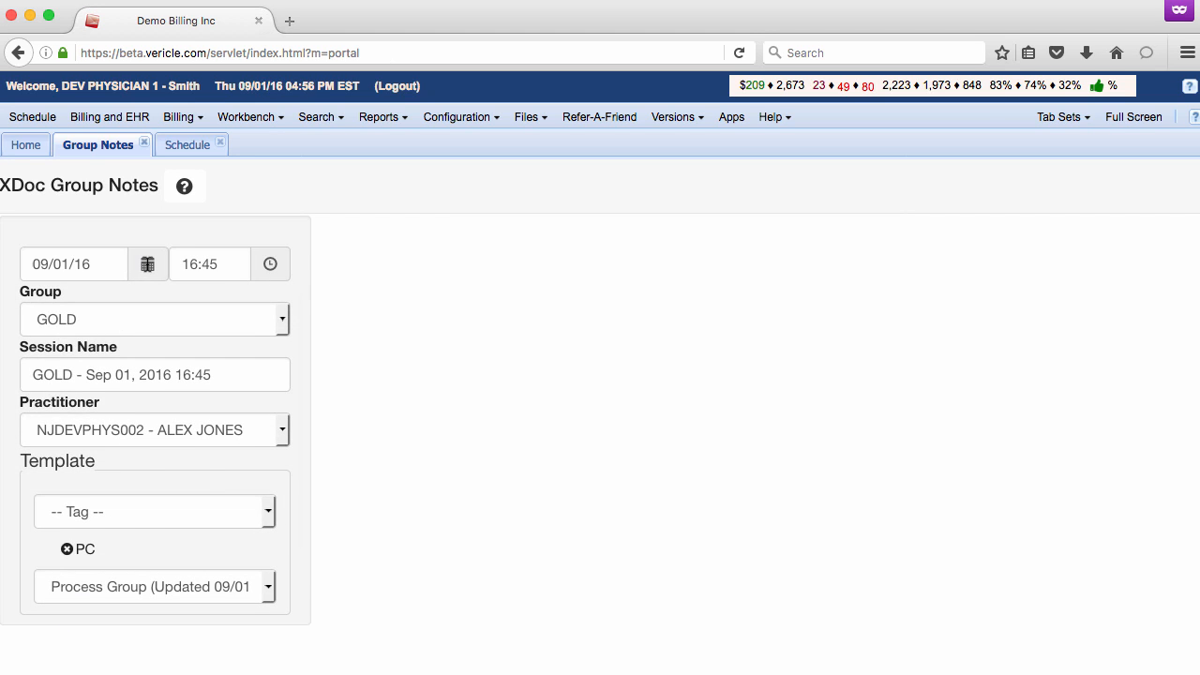
- Set the group session's date to 08/10/16 and its time to 11:45
left_click(147, 265)
left_click(160, 396)
left_click(225, 268)
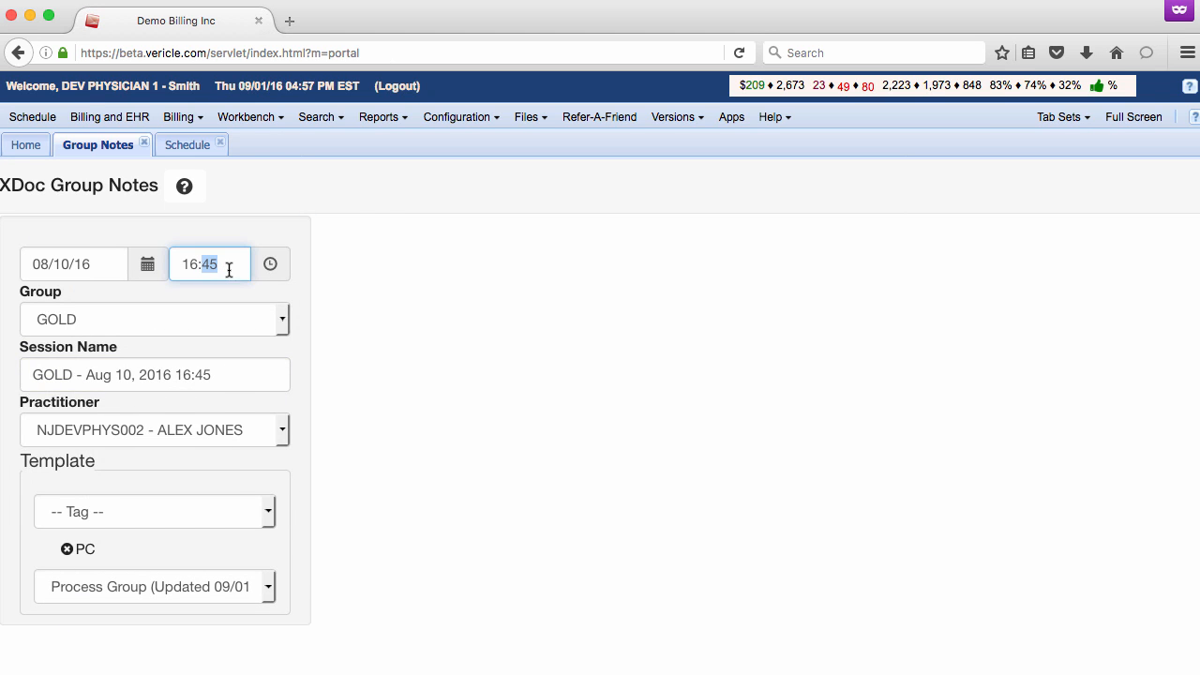
left_click(270, 264)
left_click(70, 332)
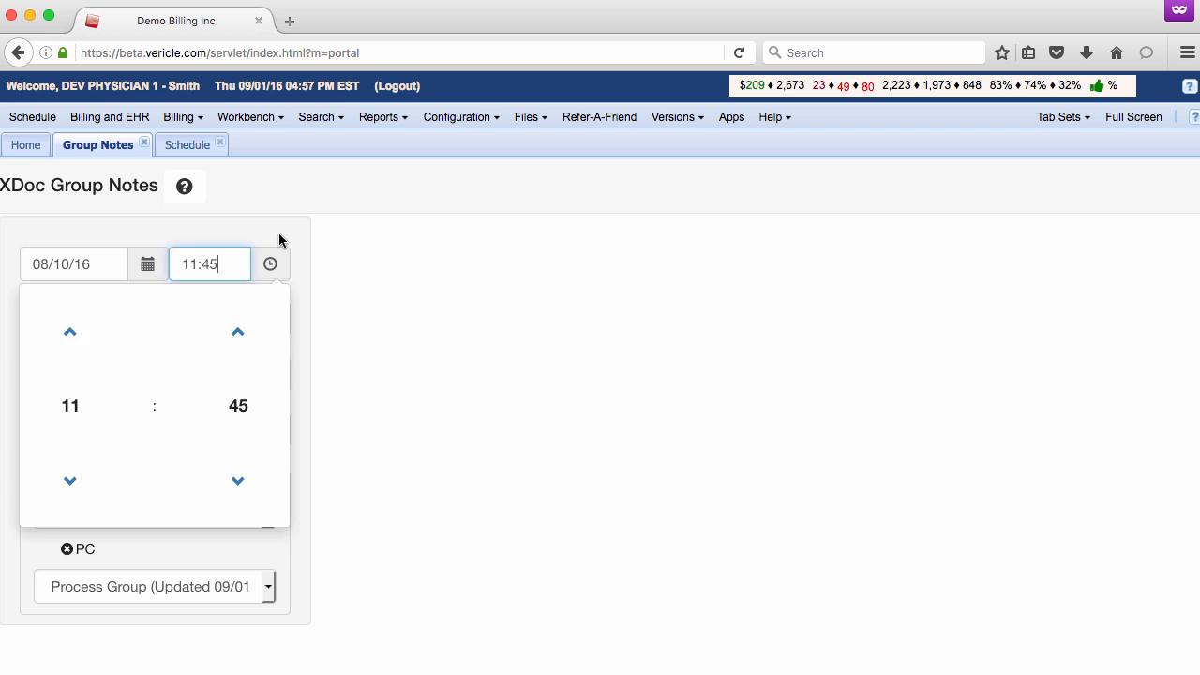
left_click(278, 237)
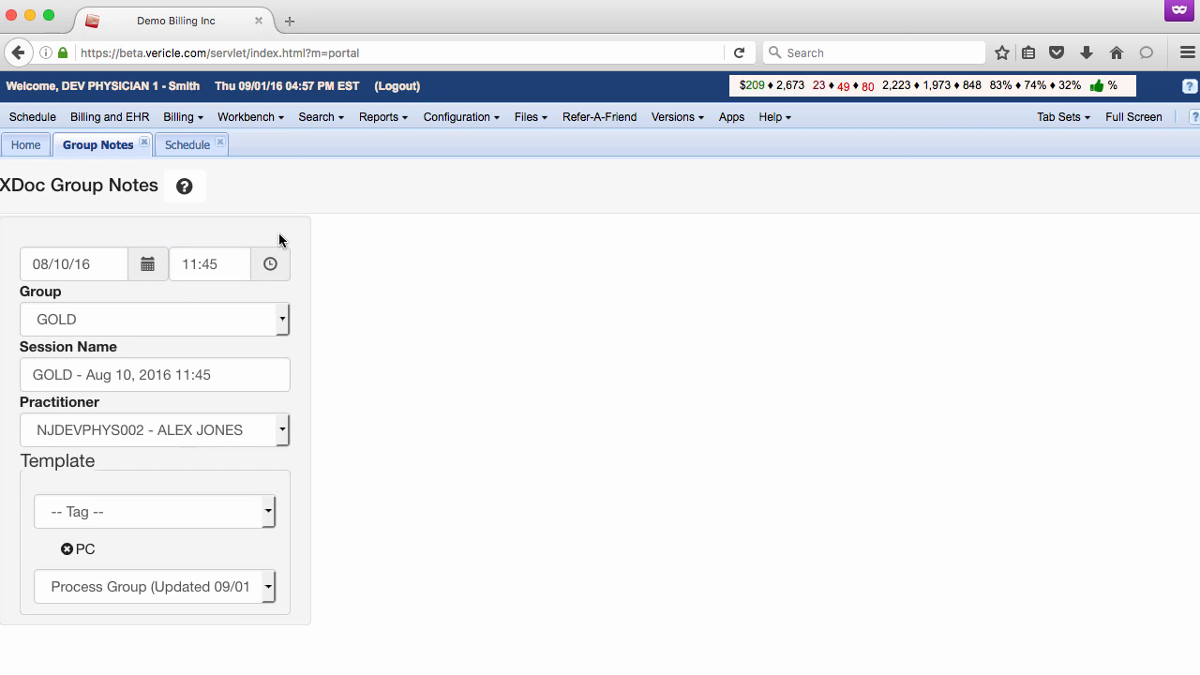
- Choose the YELLOW group and create the group session with the Process Group template
left_click(282, 320)
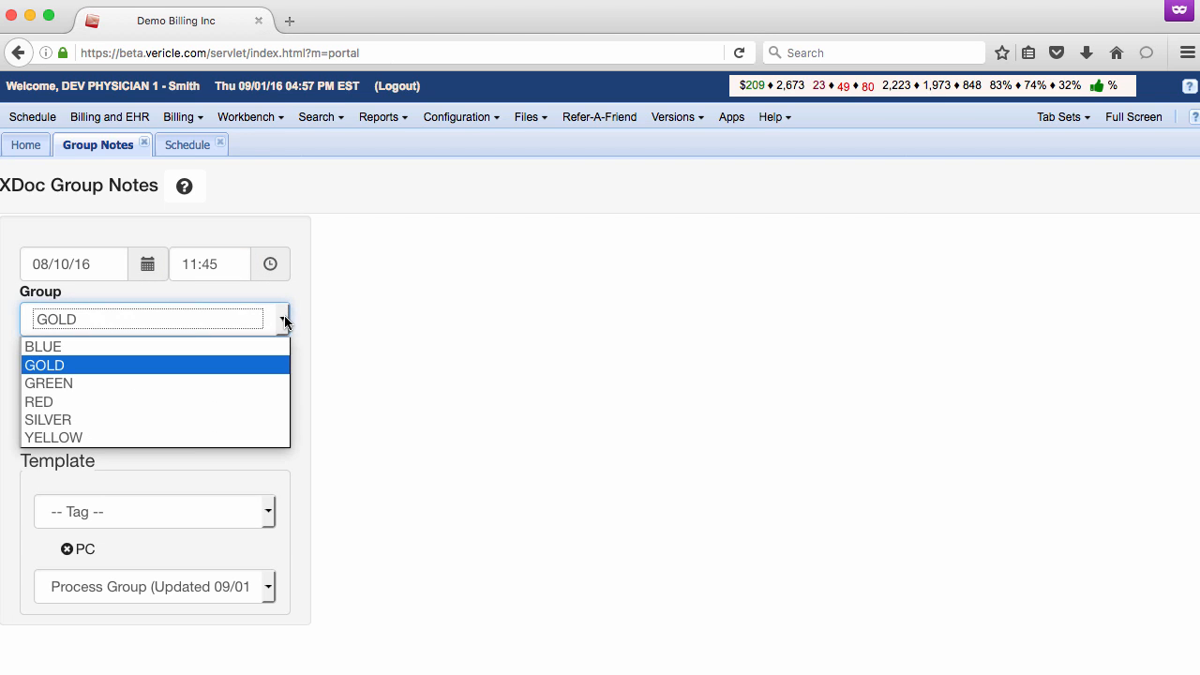
left_click(185, 436)
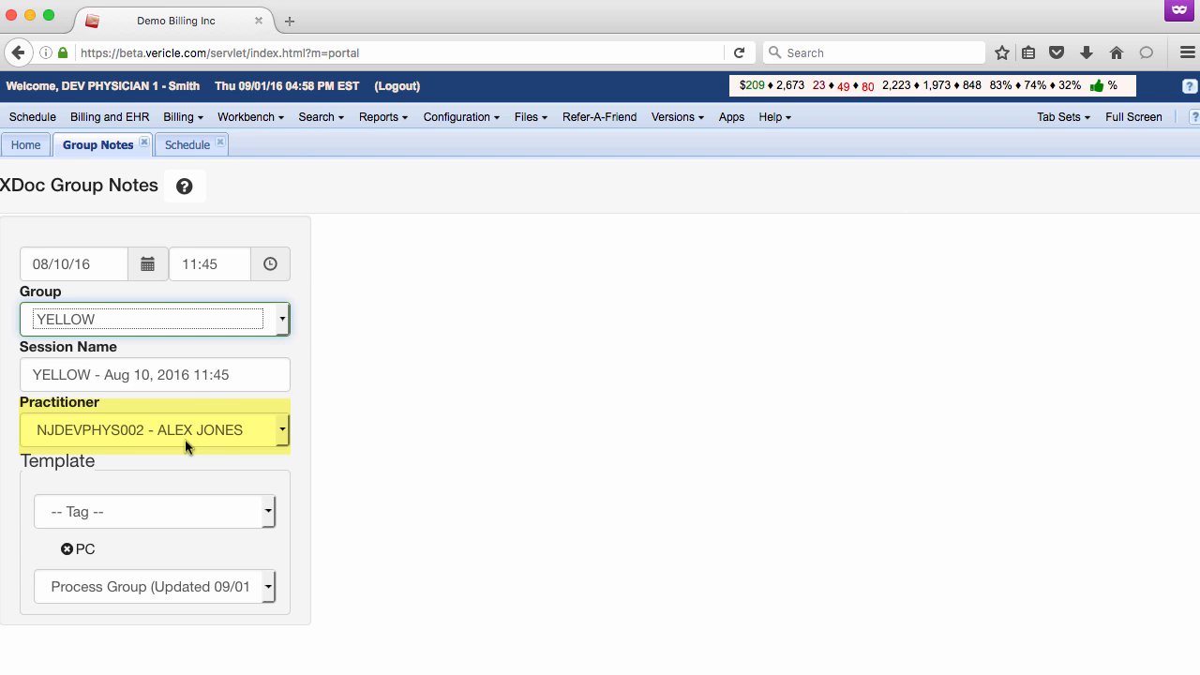
scroll(225, 476, "down", 5)
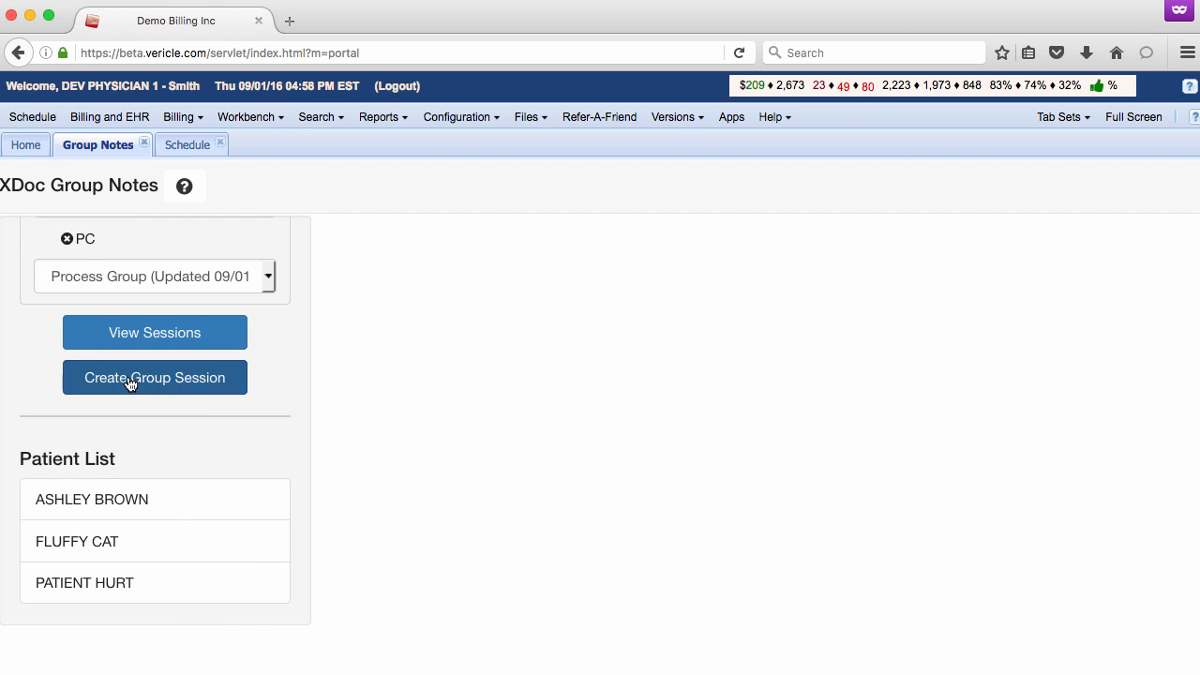
left_click(194, 383)
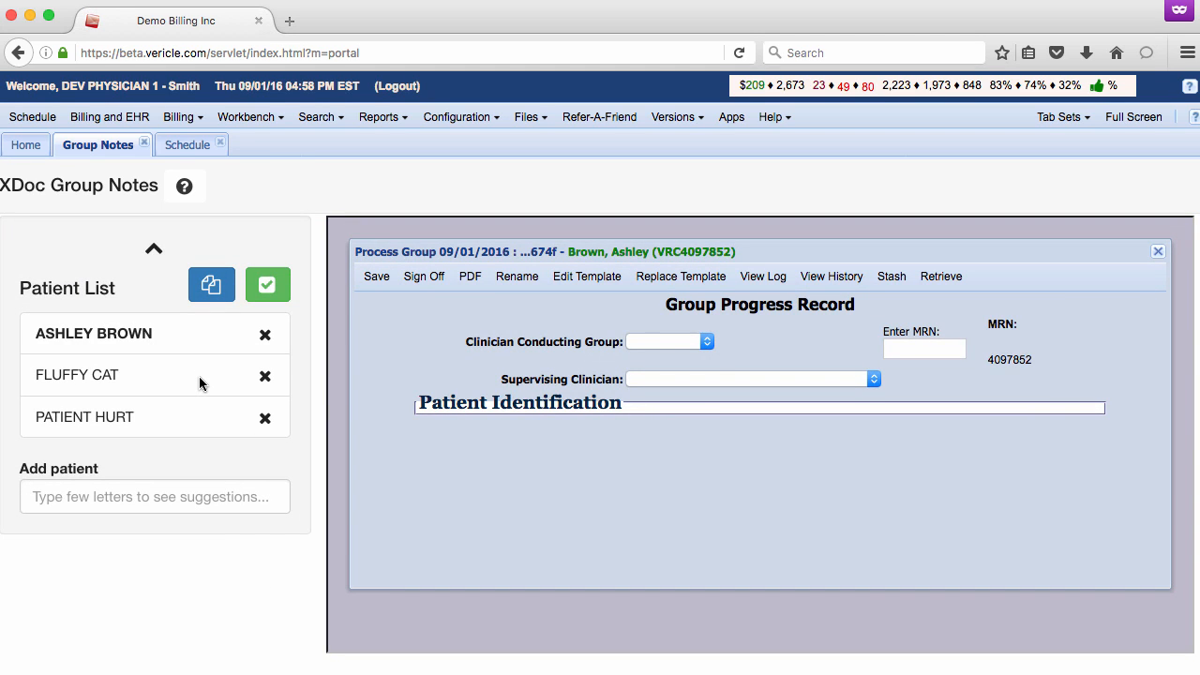
- Select the session's practitioner as both the conducting and the supervising clinician in the Group Progress Record
left_click(710, 346)
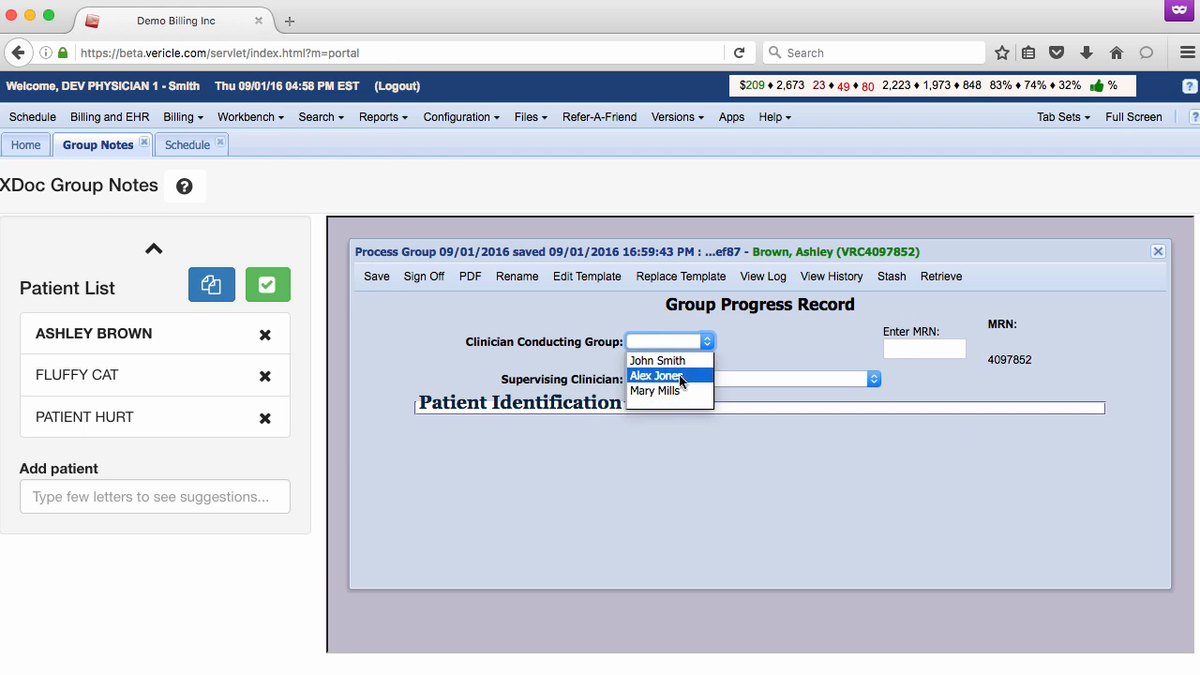
left_click(679, 376)
left_click(870, 379)
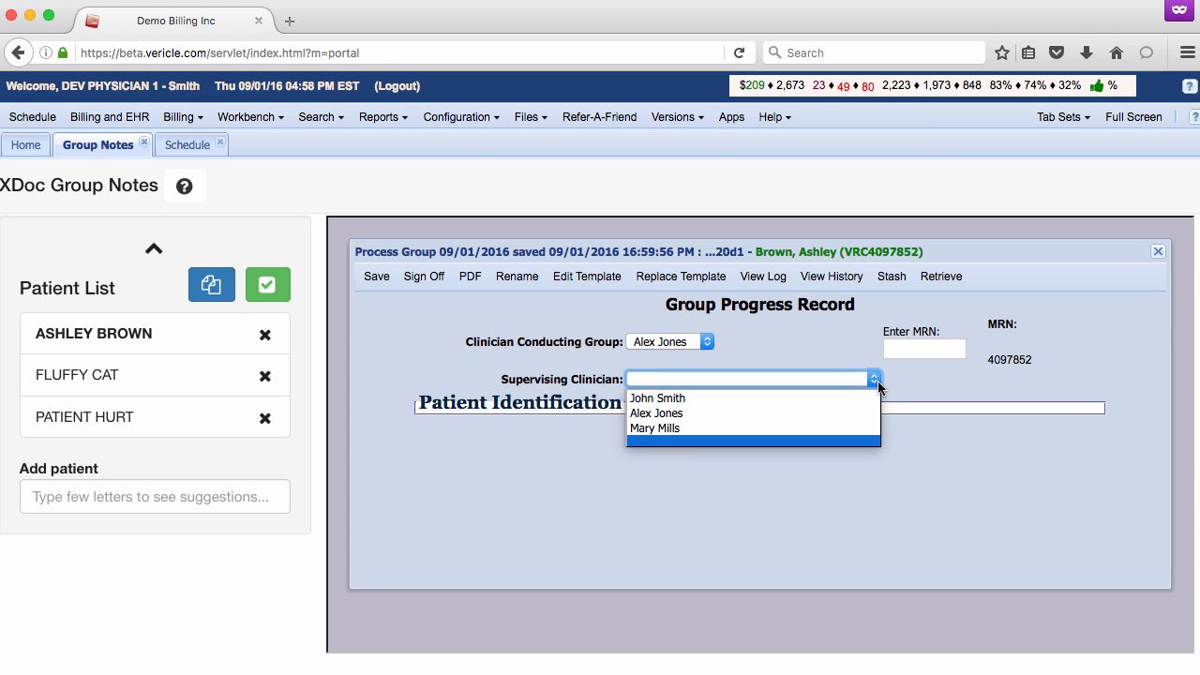
left_click(792, 409)
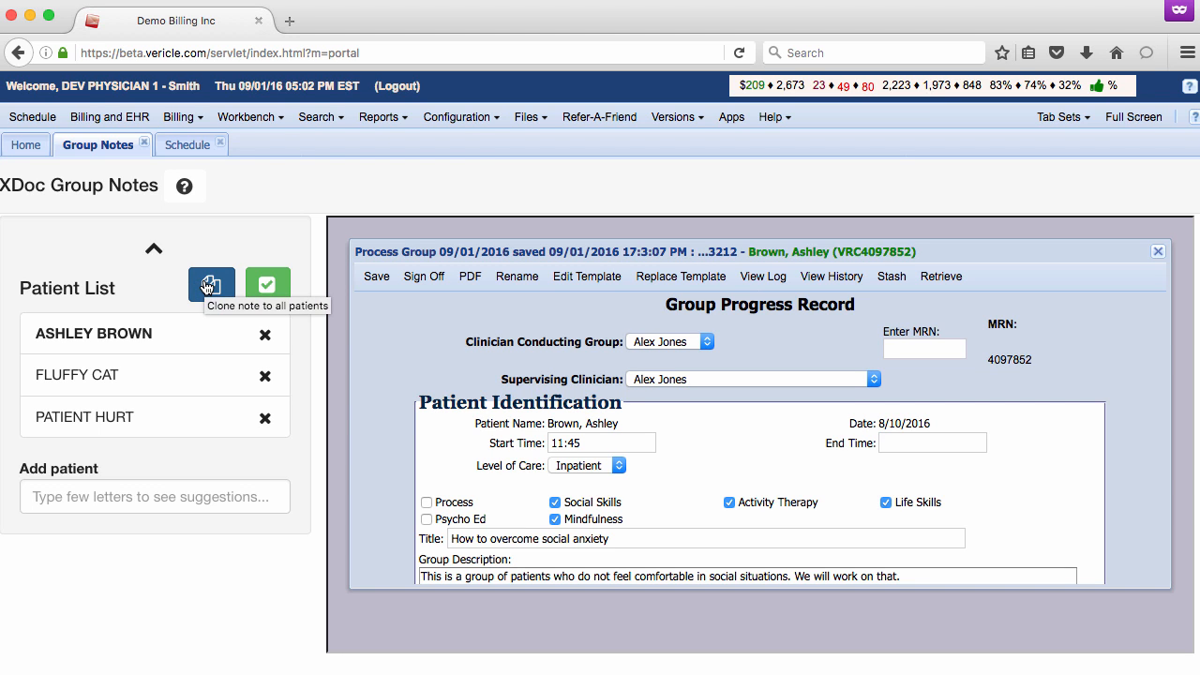
- Clone the currently open progress note to all patients in the group
left_click(208, 287)
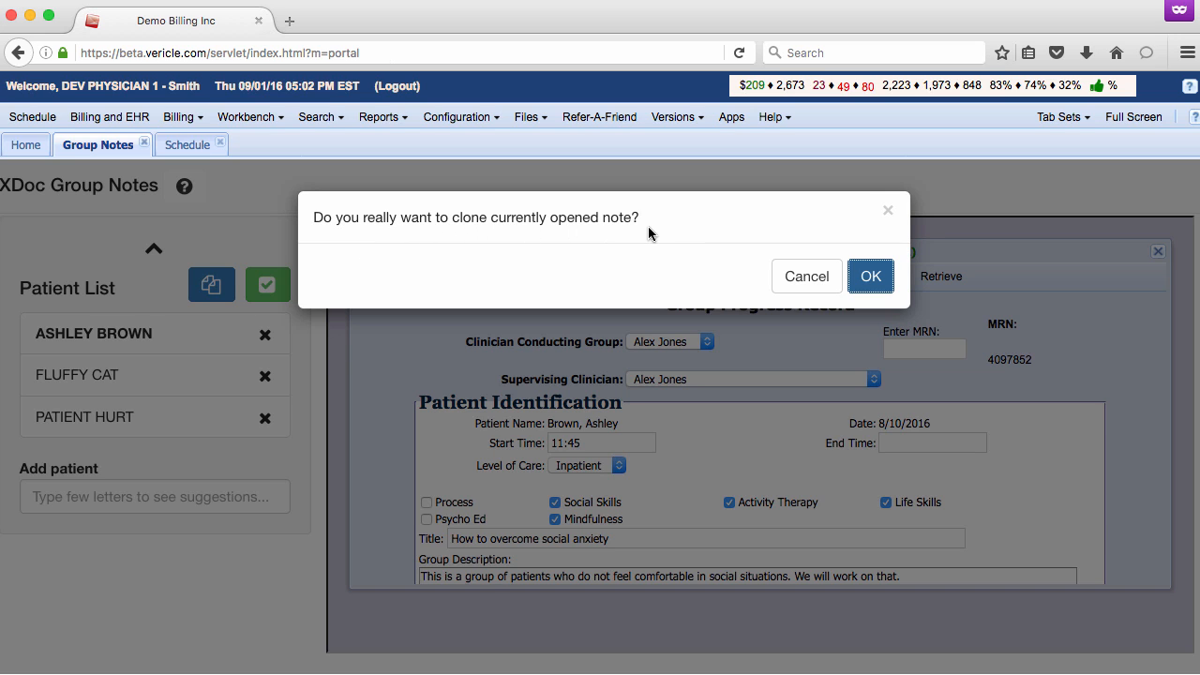
left_click(871, 276)
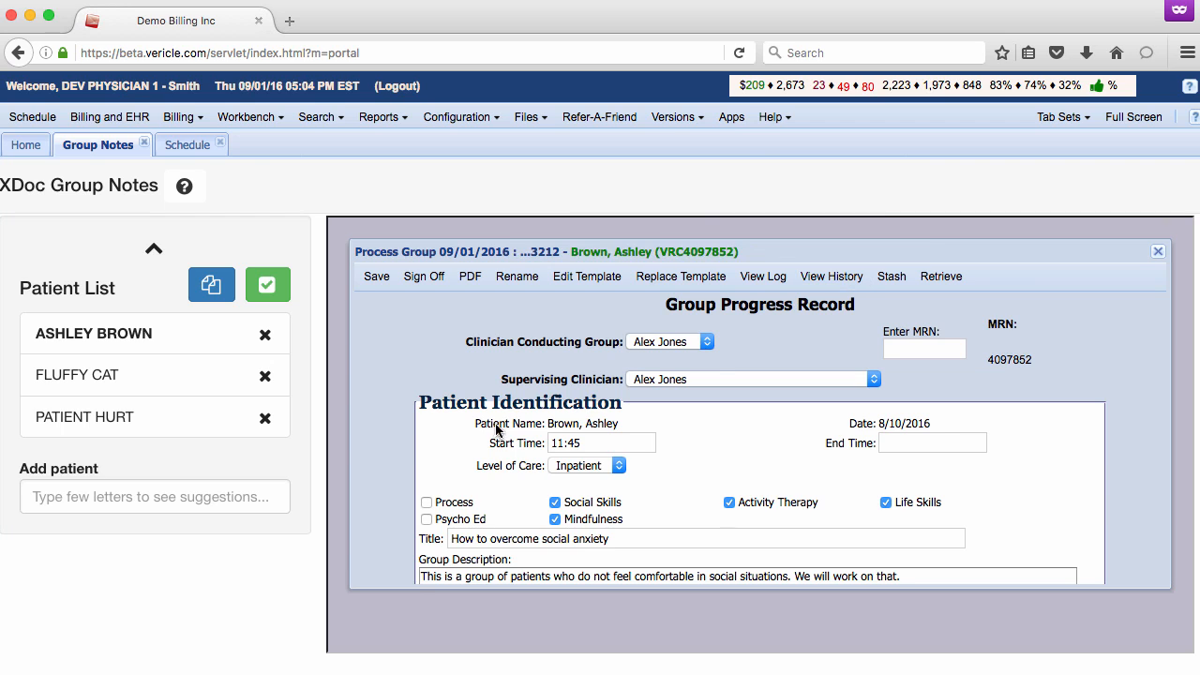
- Record under Patient Response to Group that the first patient is coming along well, then save and sign off the note
scroll(477, 422, "down", 5)
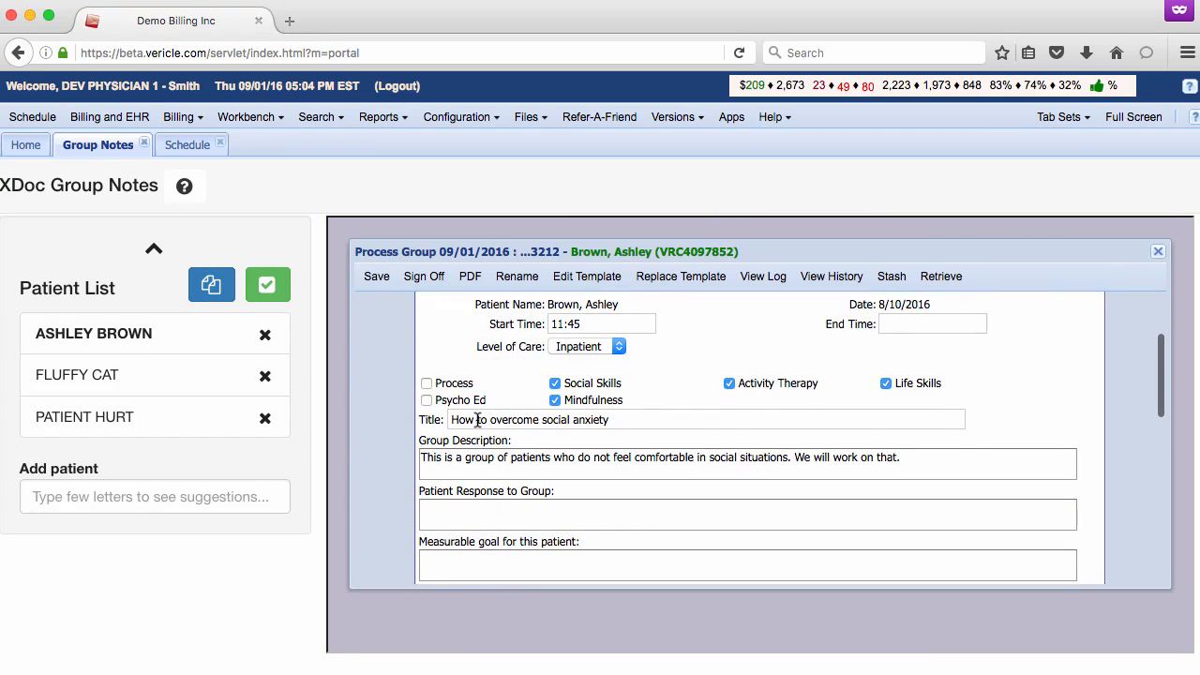
scroll(478, 422, "down", 1)
left_click(479, 442)
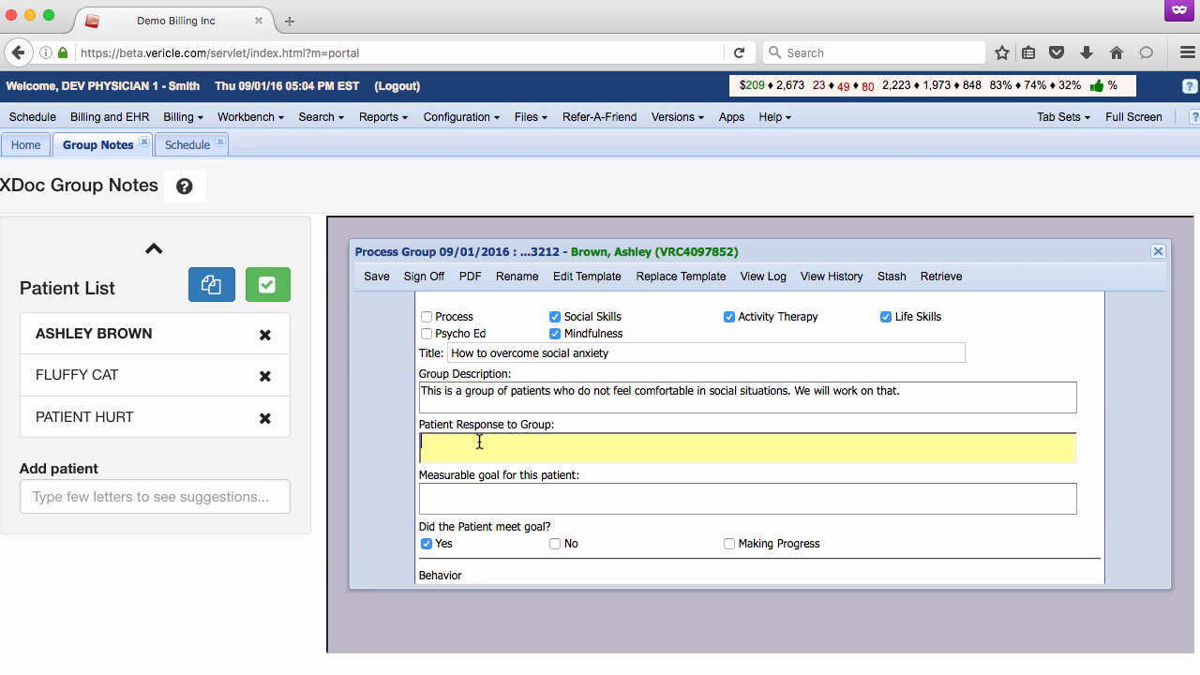
type("Ashley is coming along well.")
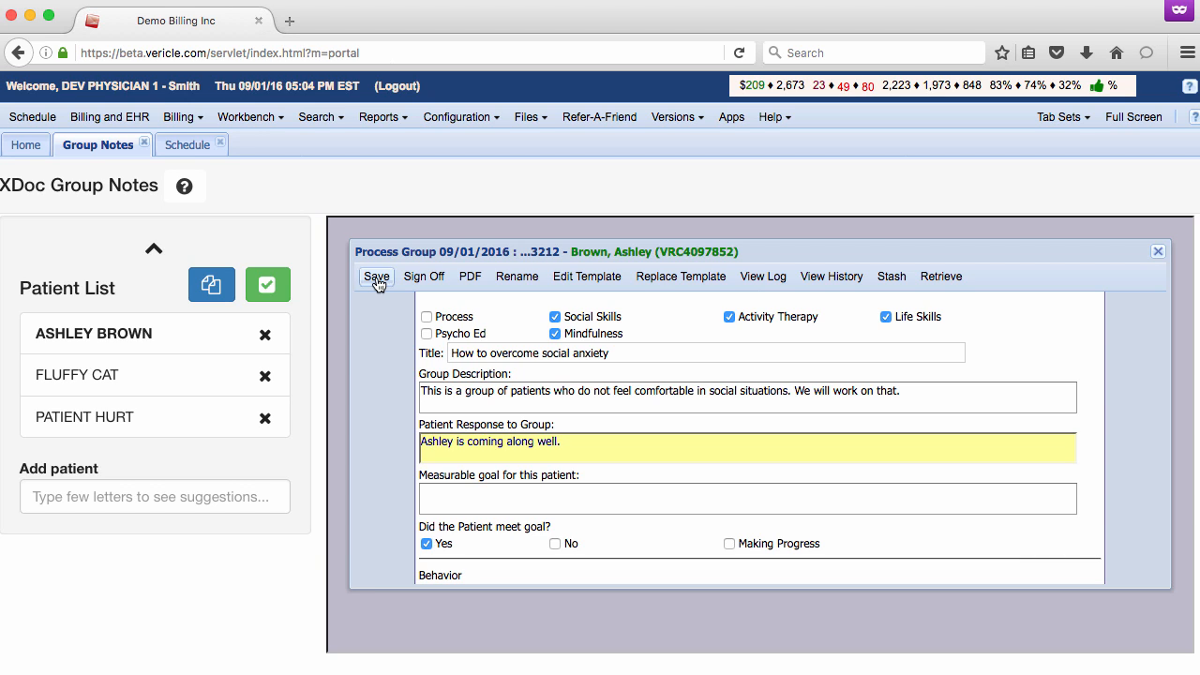
left_click(376, 281)
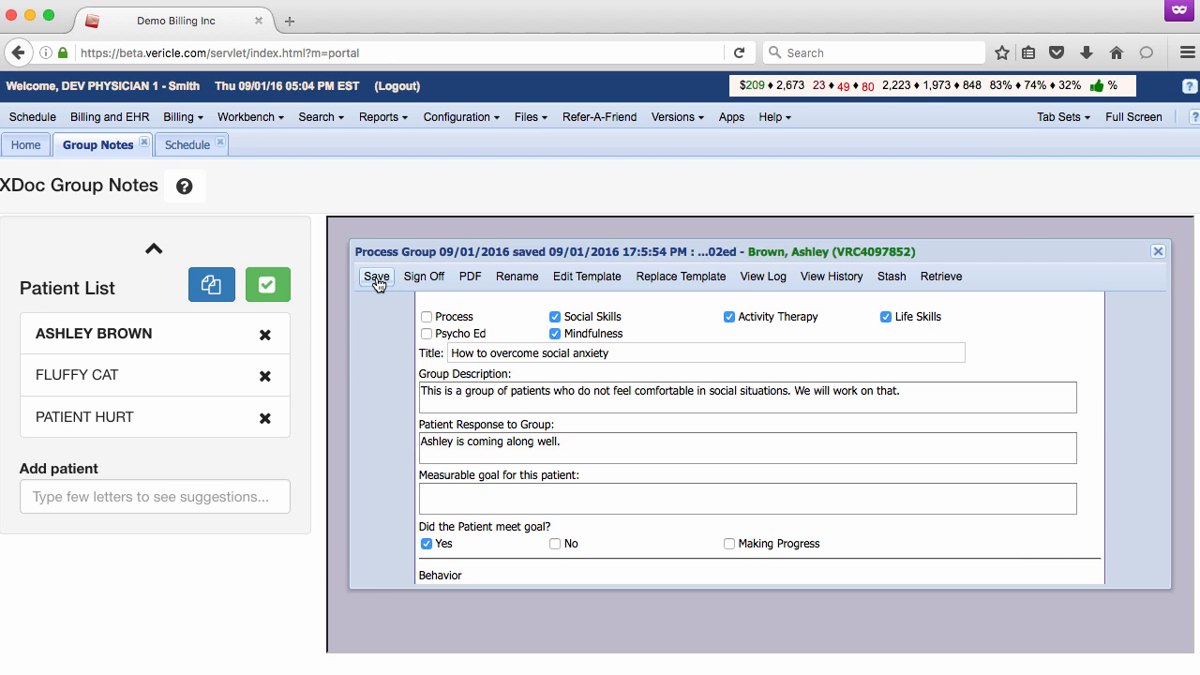
left_click(422, 278)
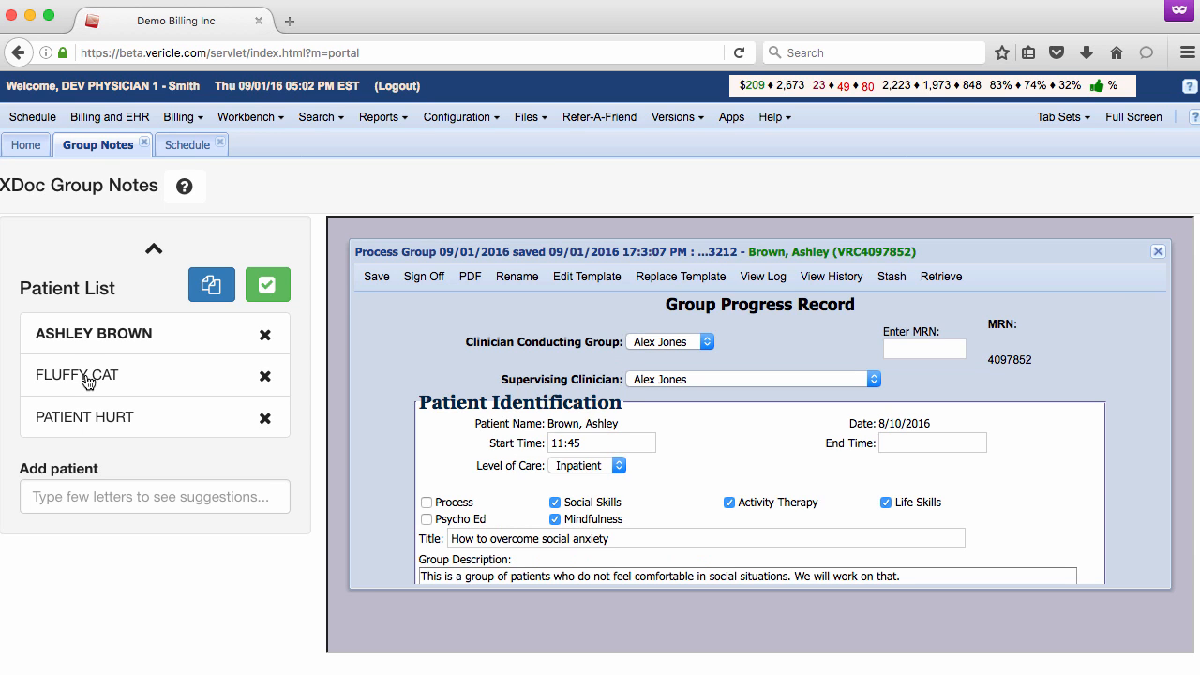
- Review the cloned notes of the other two patients in the group and complete the group session
left_click(86, 377)
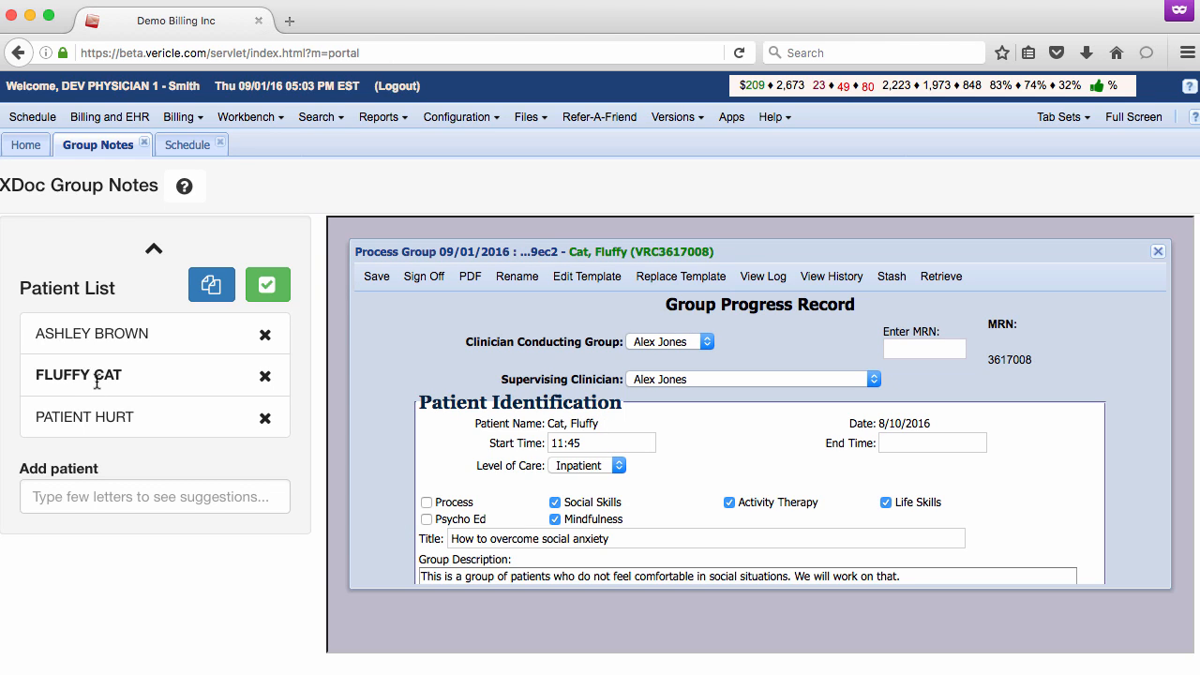
left_click(79, 419)
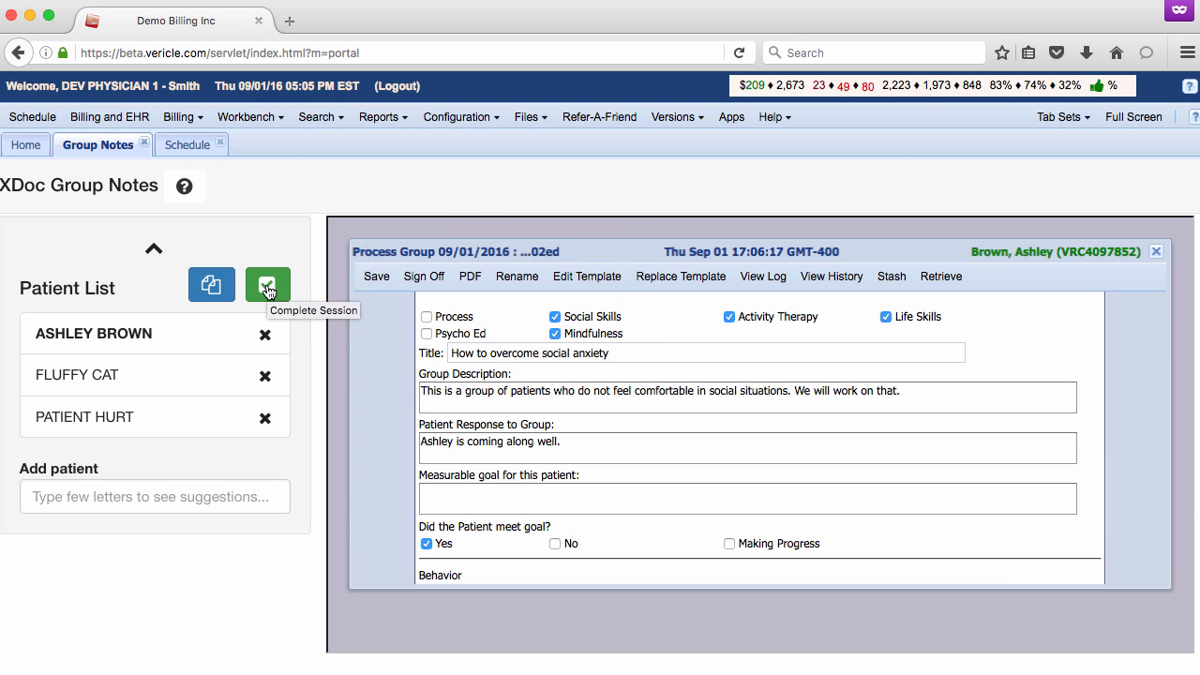
left_click(268, 290)
scroll(142, 324, "down", 1)
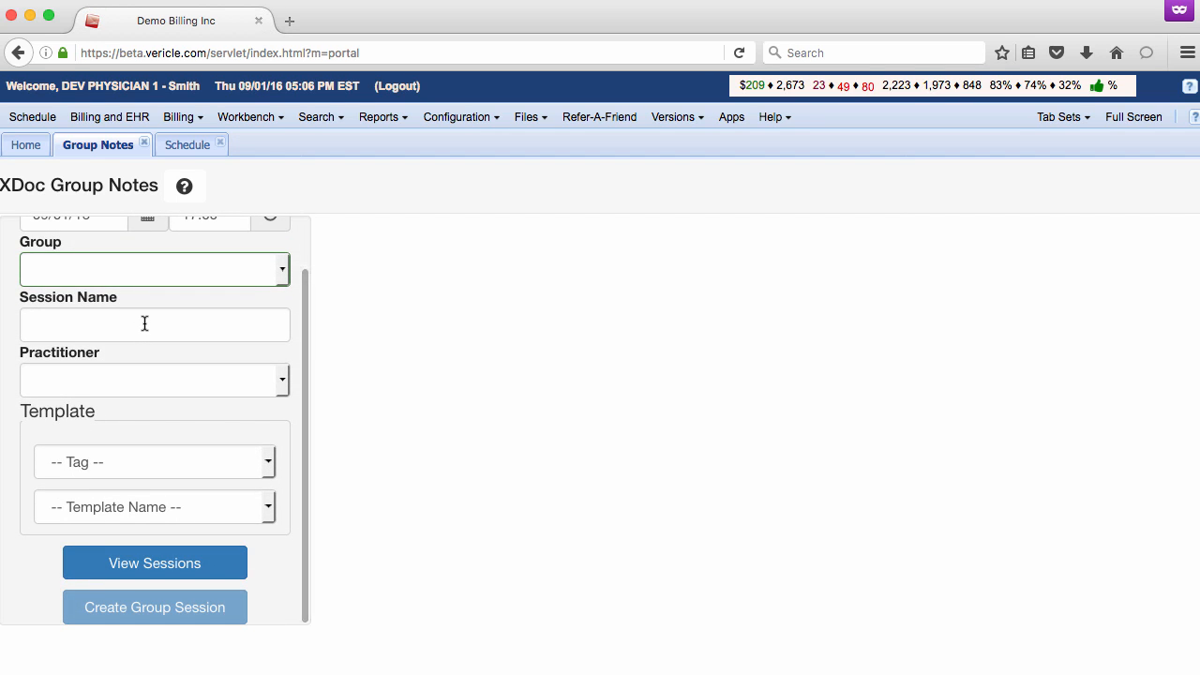
- Filter the saved sessions by the second listed practitioner and open the session YELLOW - Aug 10, 2016 11:45
scroll(144, 324, "down", 1)
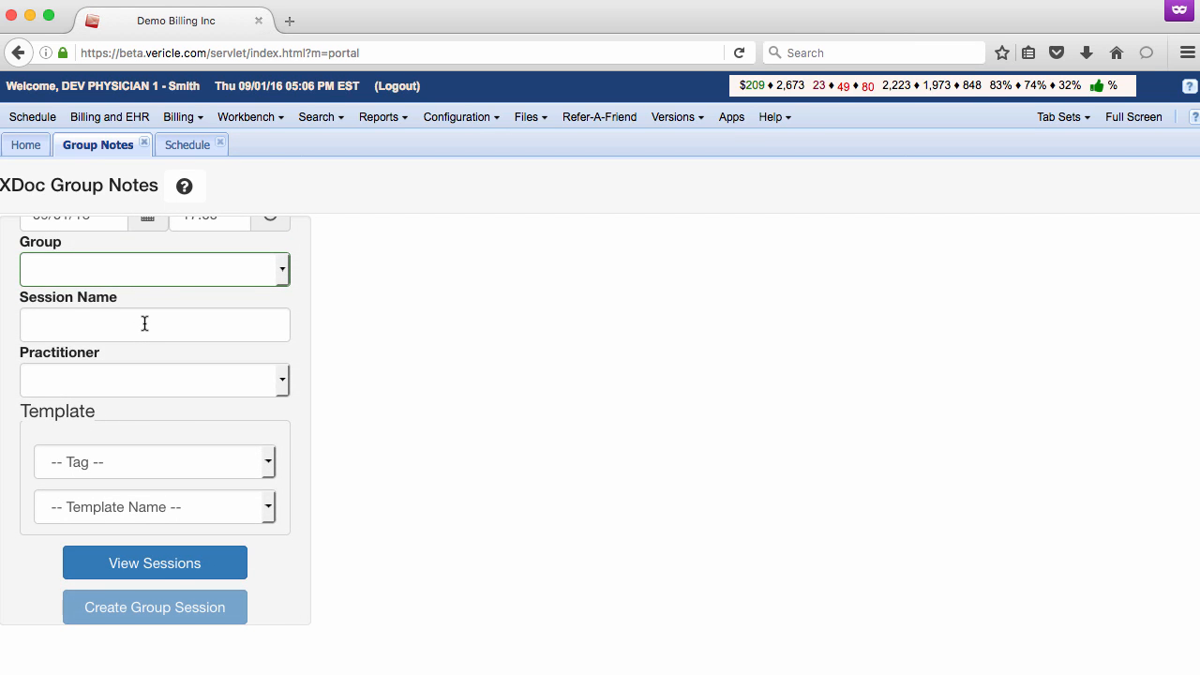
left_click(172, 570)
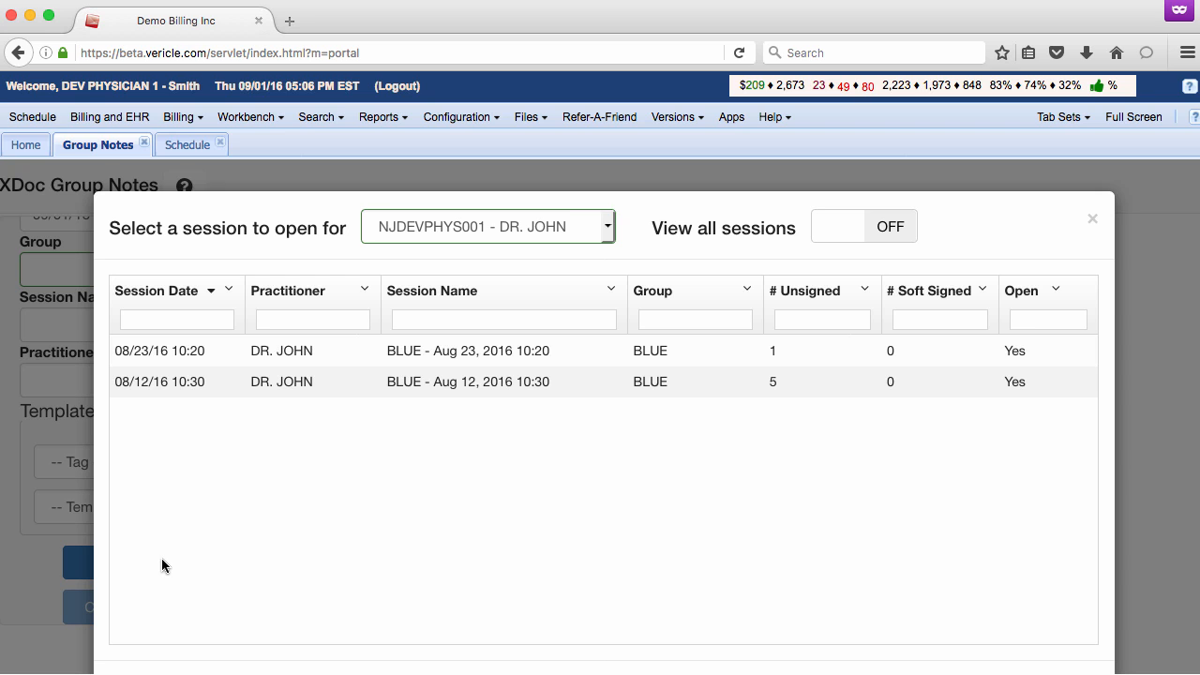
left_click(608, 227)
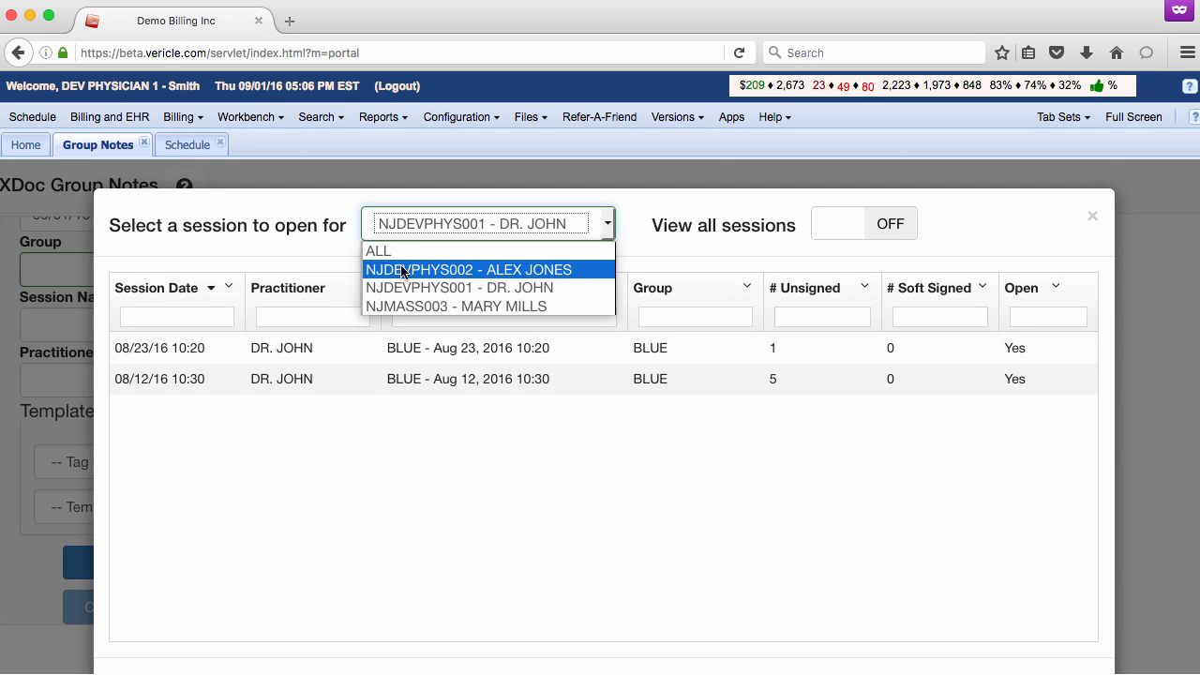
left_click(504, 270)
left_click(407, 531)
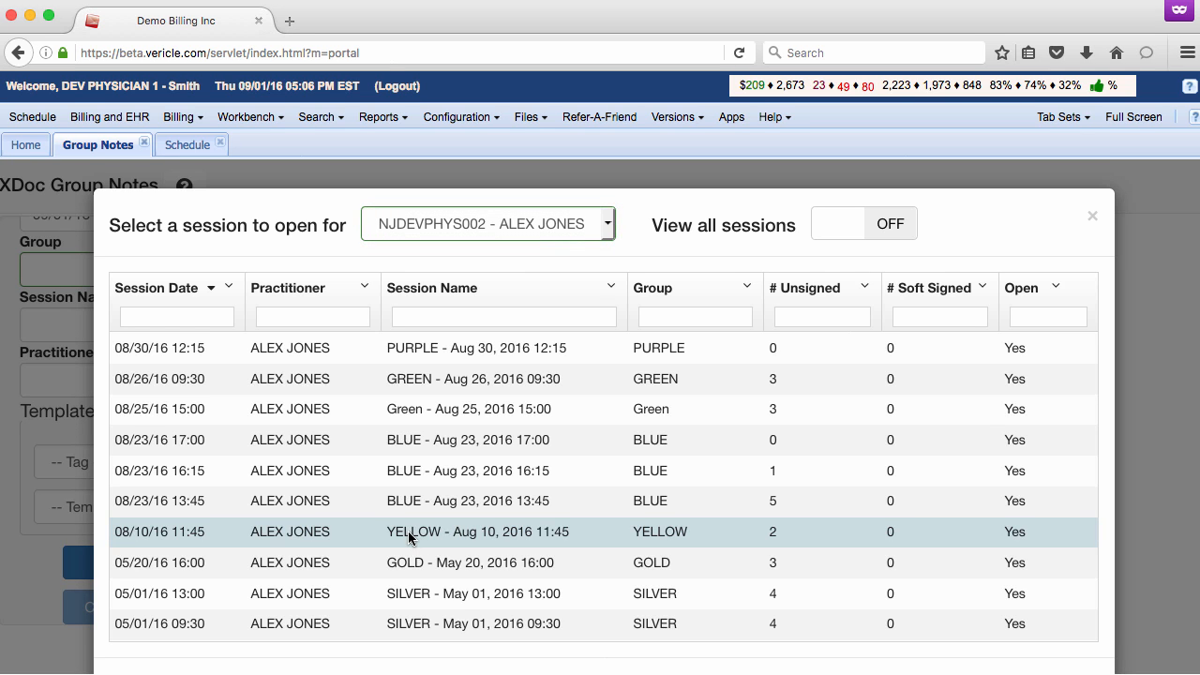
scroll(407, 531, "down", 2)
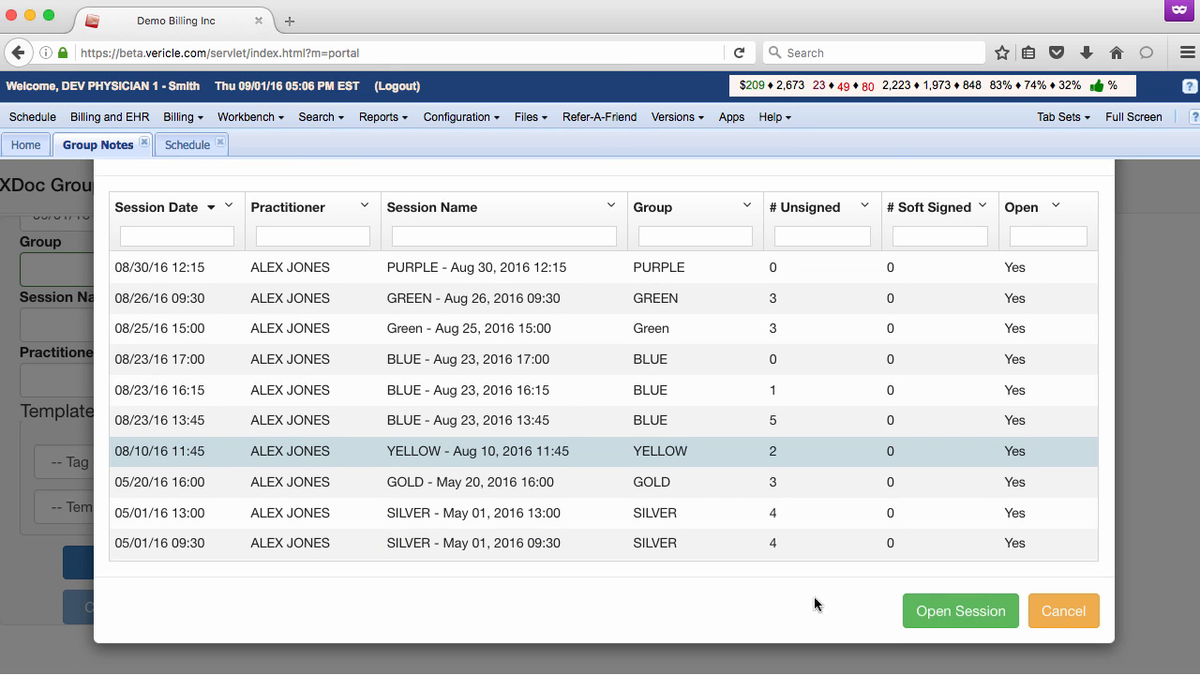
left_click(947, 609)
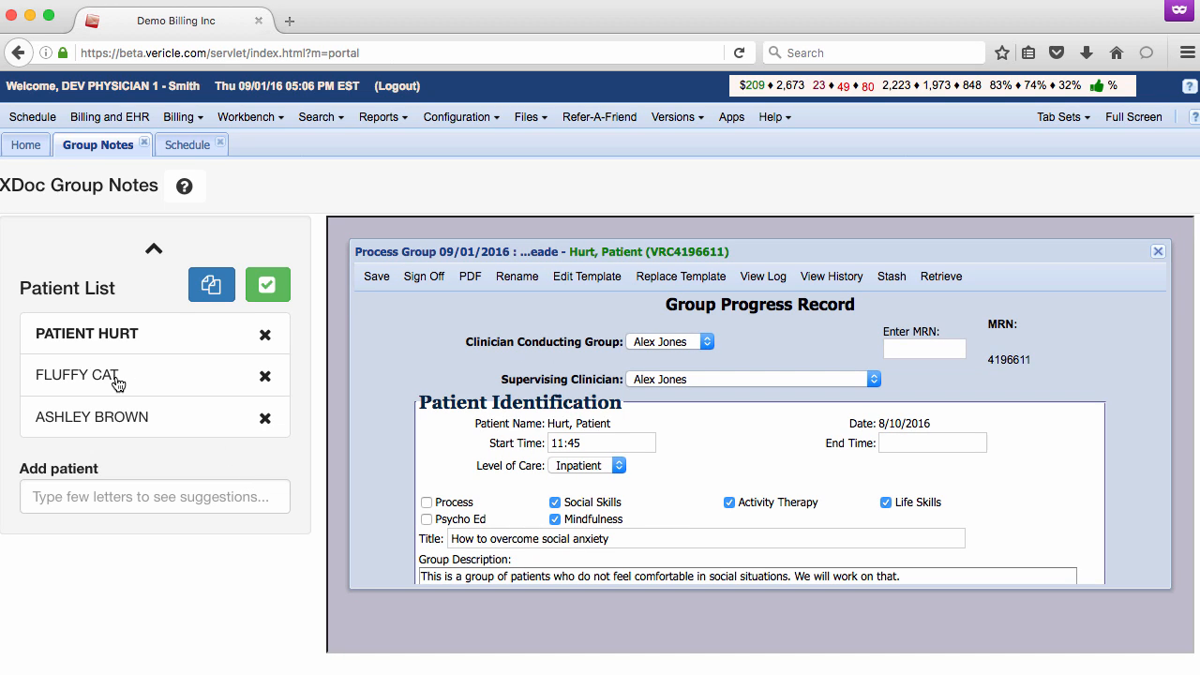
- Record under Patient Response to Group that the second patient gets along great with the group, and save the note
left_click(117, 384)
scroll(611, 484, "down", 3)
left_click(526, 528)
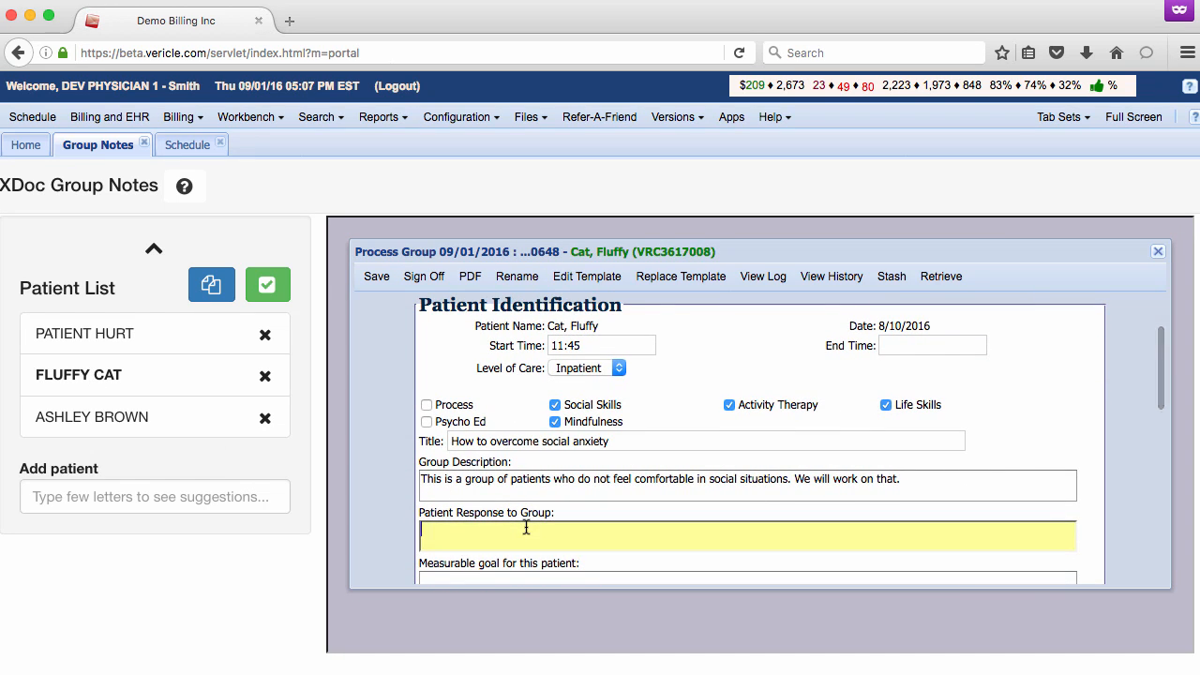
type("Fluffy cat gets along great with the group")
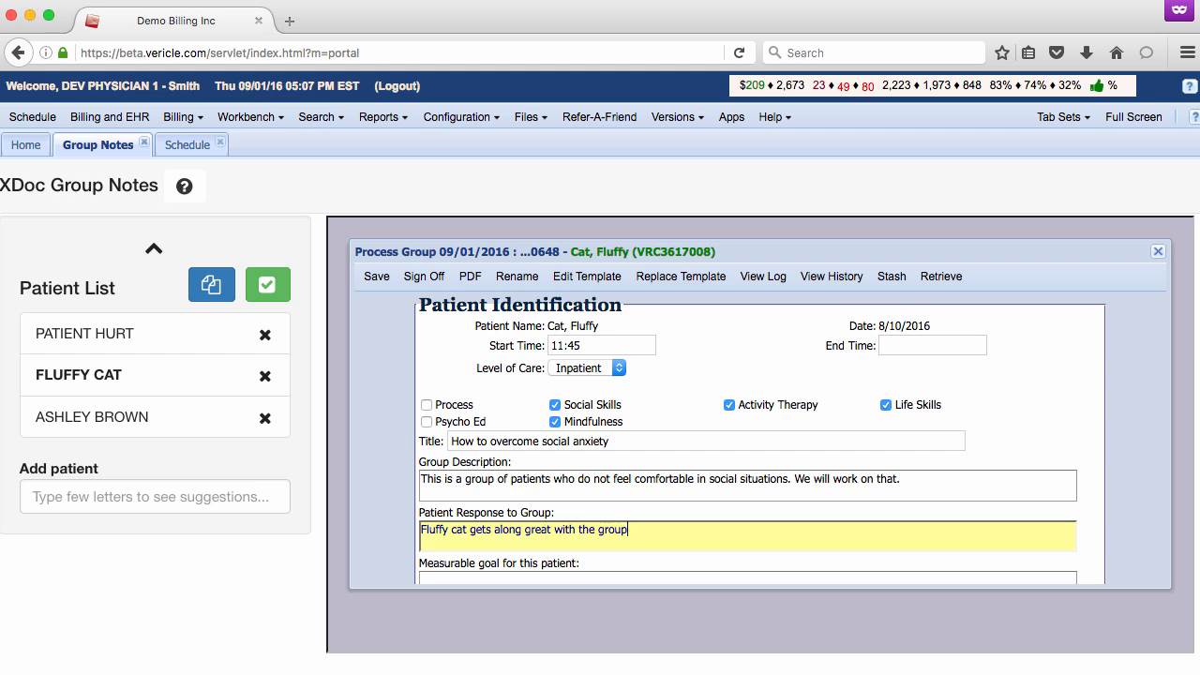
type(".")
left_click(373, 278)
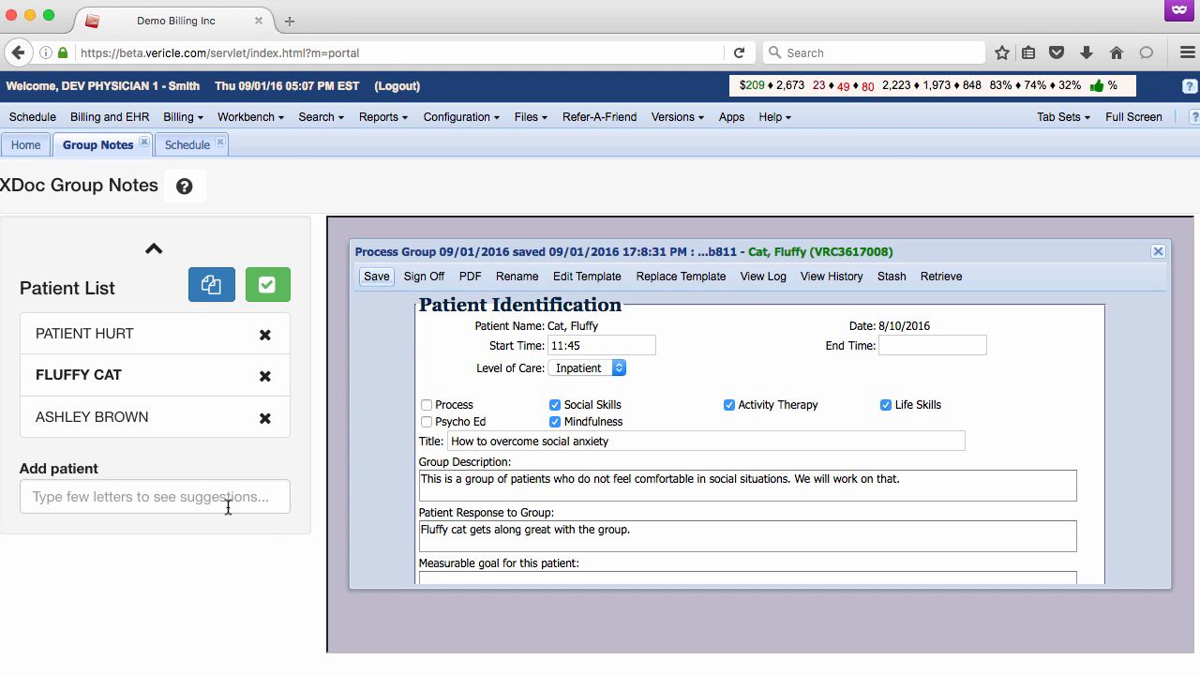
- Return to the first patient's note and complete the group session
left_click(95, 331)
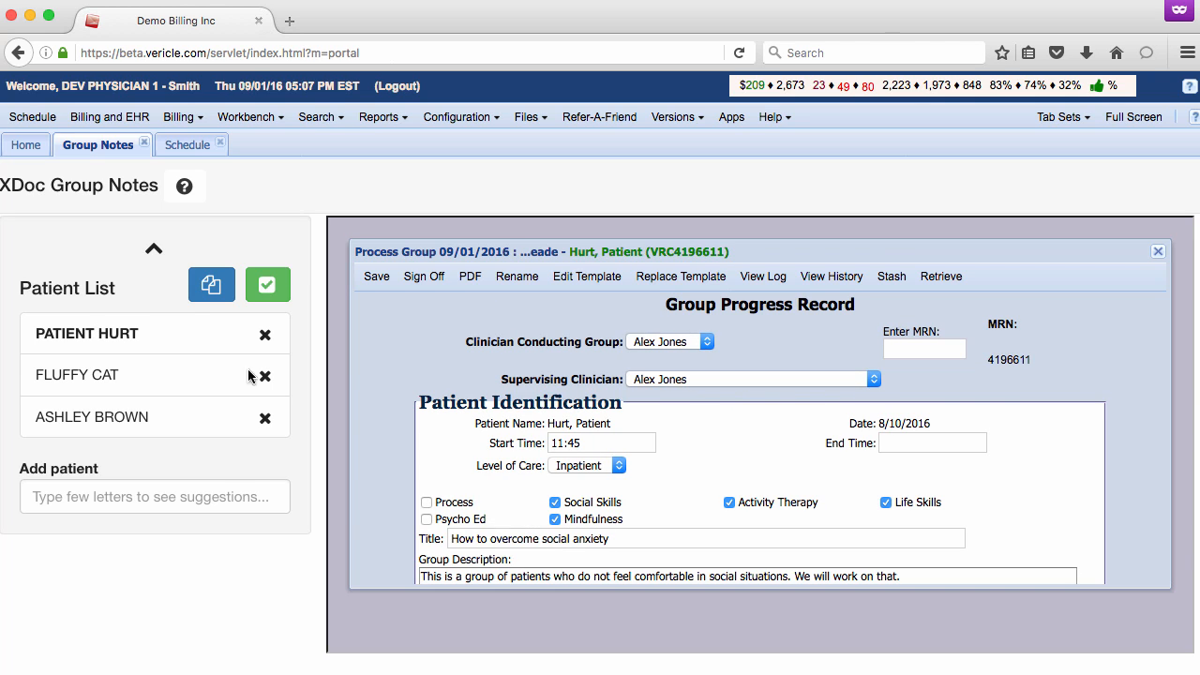
left_click(266, 292)
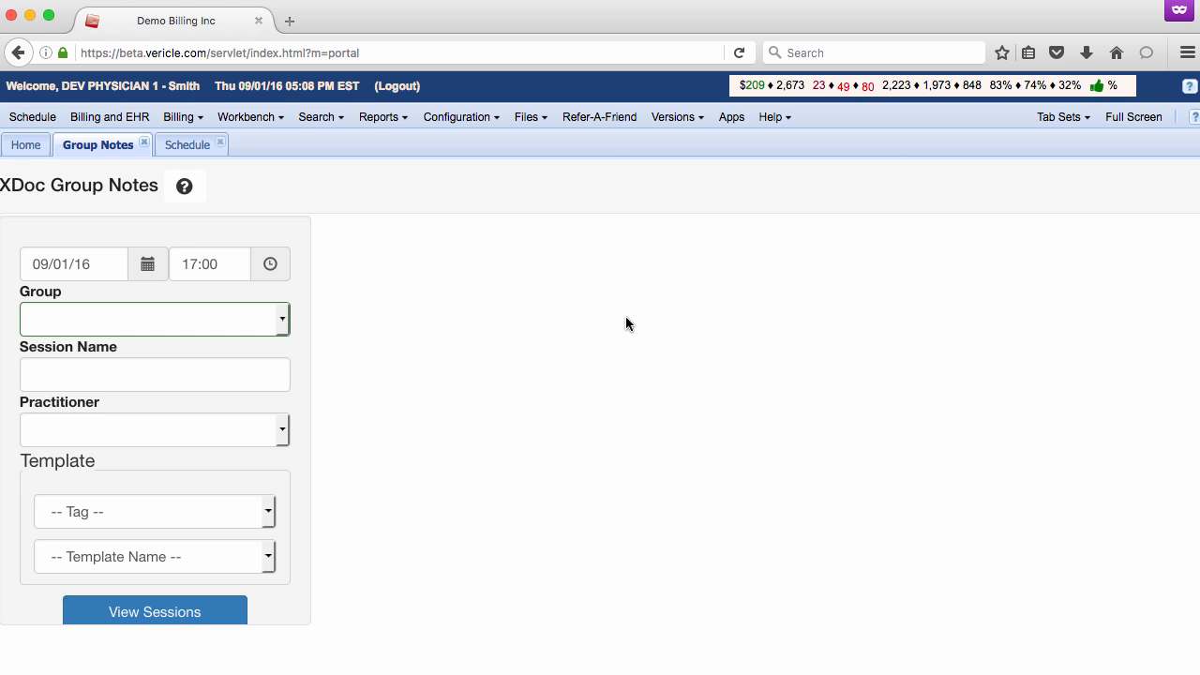
- Select the YELLOW group and reopen its group session with the patients' notes
left_click(282, 320)
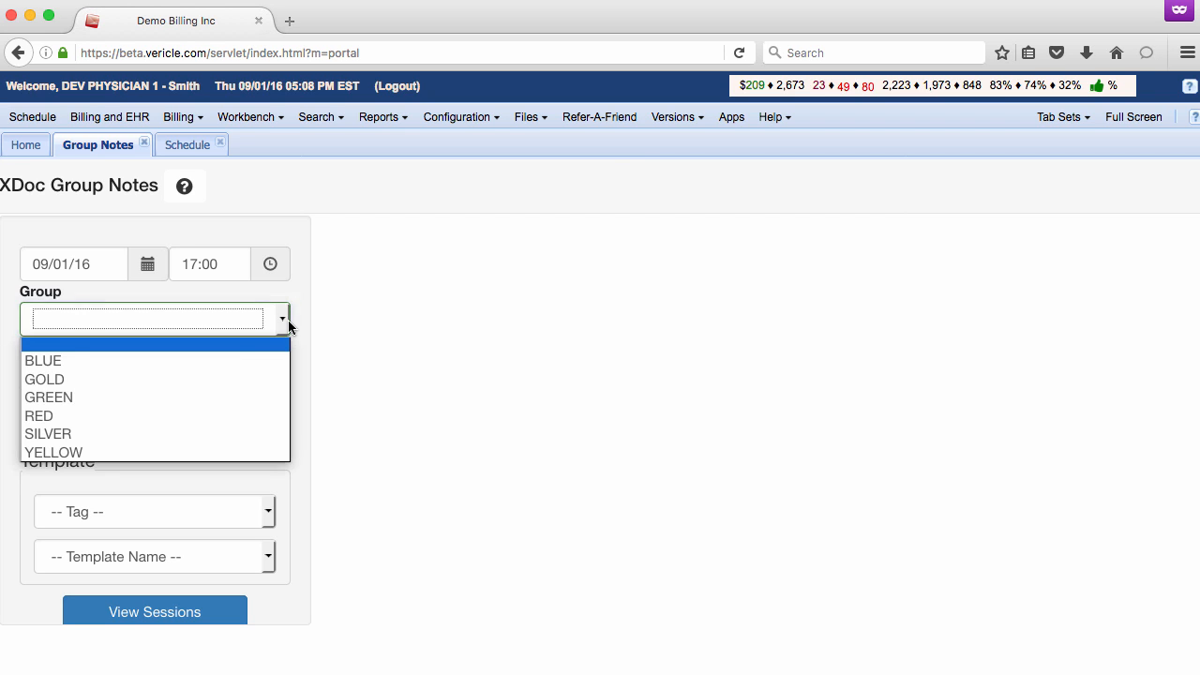
left_click(108, 452)
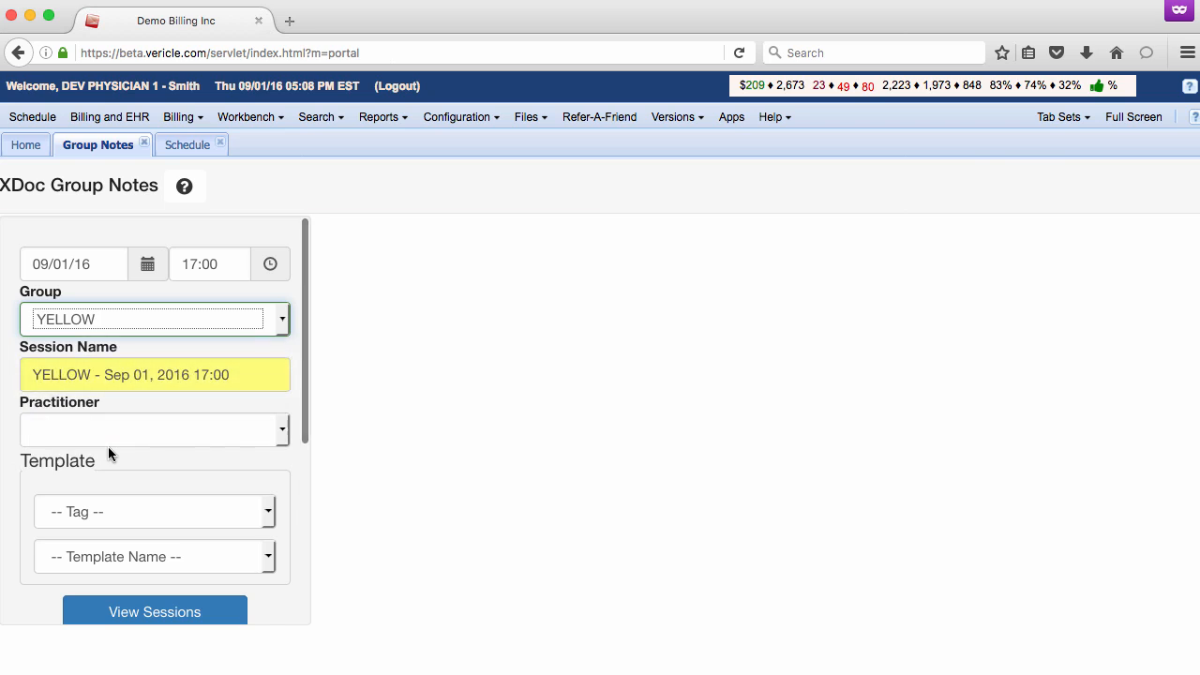
scroll(125, 485, "down", 2)
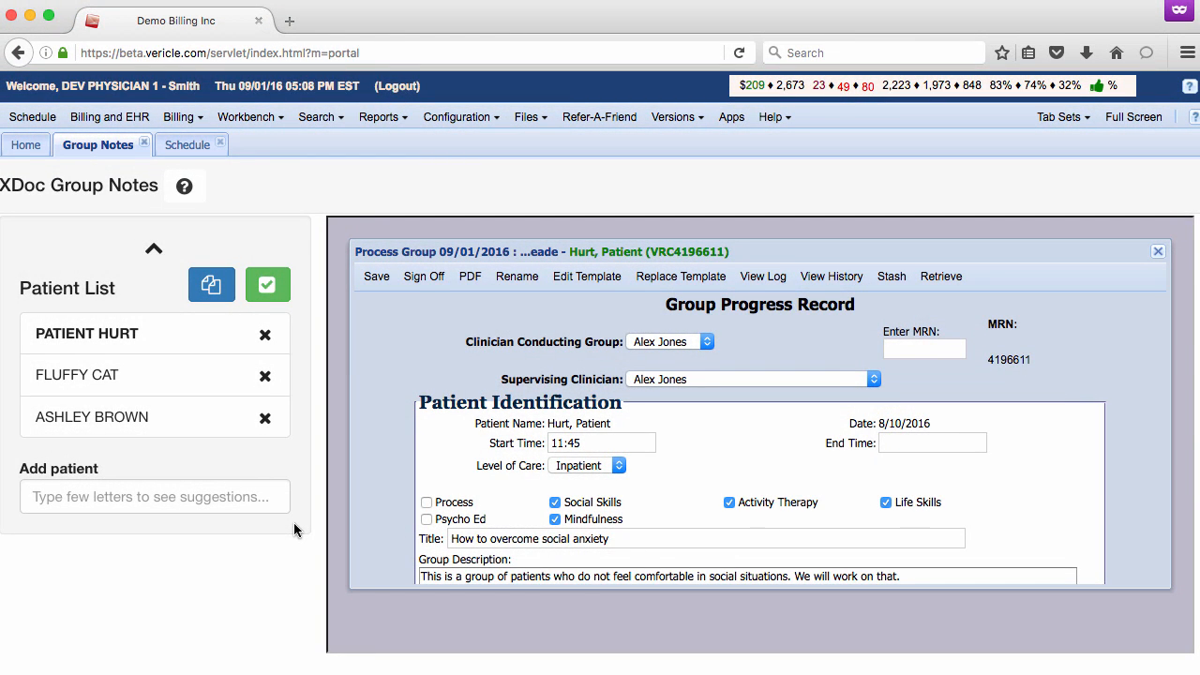
- Remove the third patient from the session while keeping the associated document, and add the same patient back to the list
left_click(265, 418)
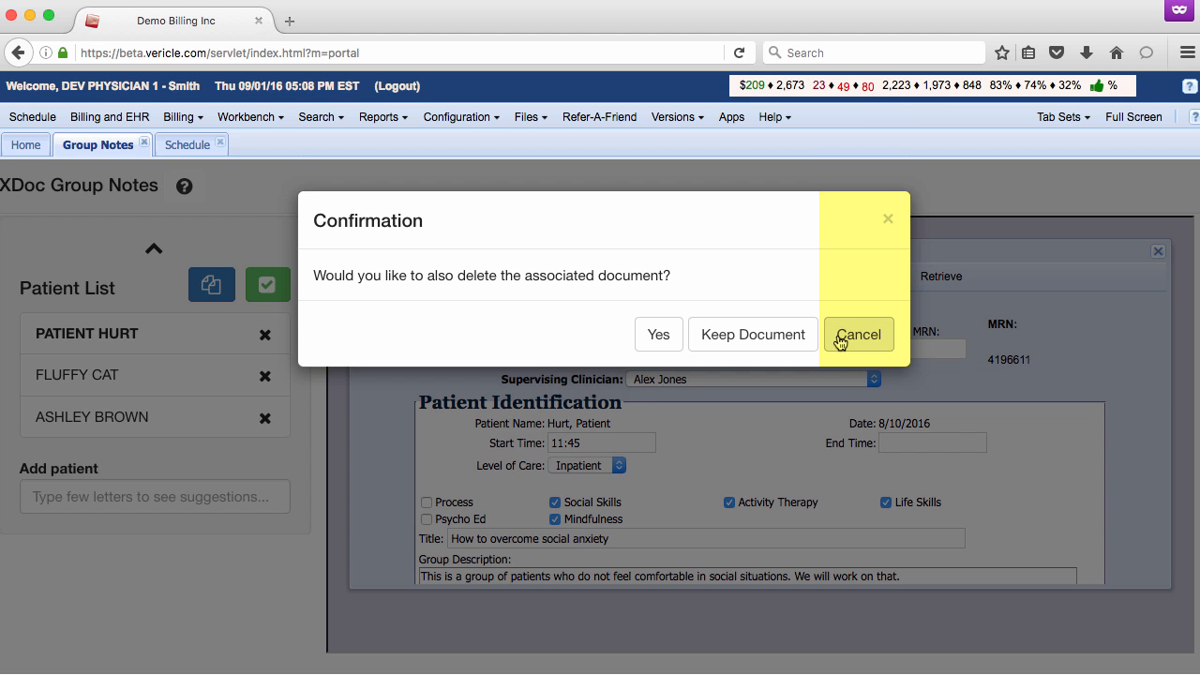
left_click(707, 343)
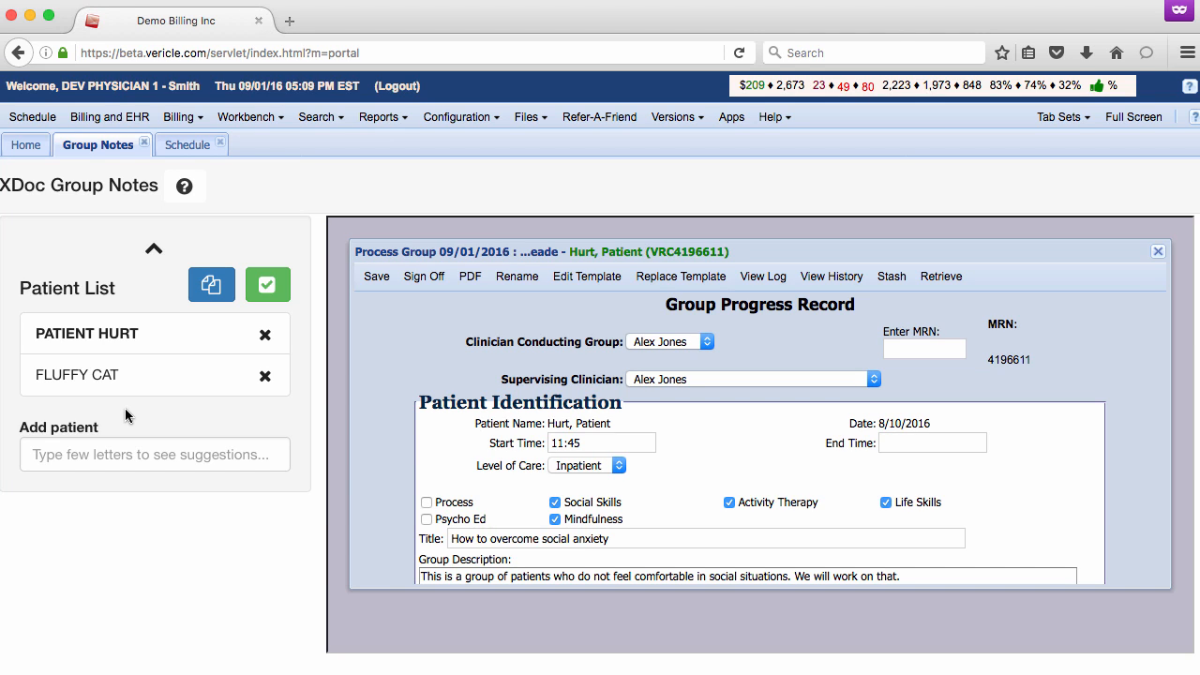
left_click(121, 459)
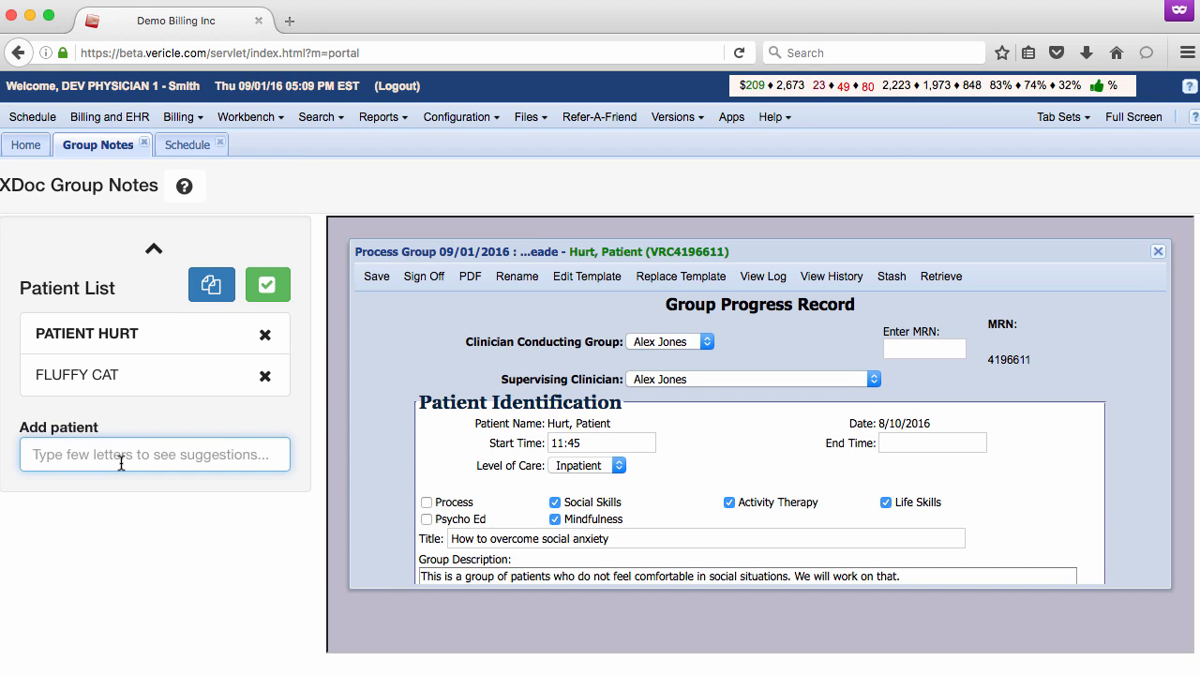
type("ashl")
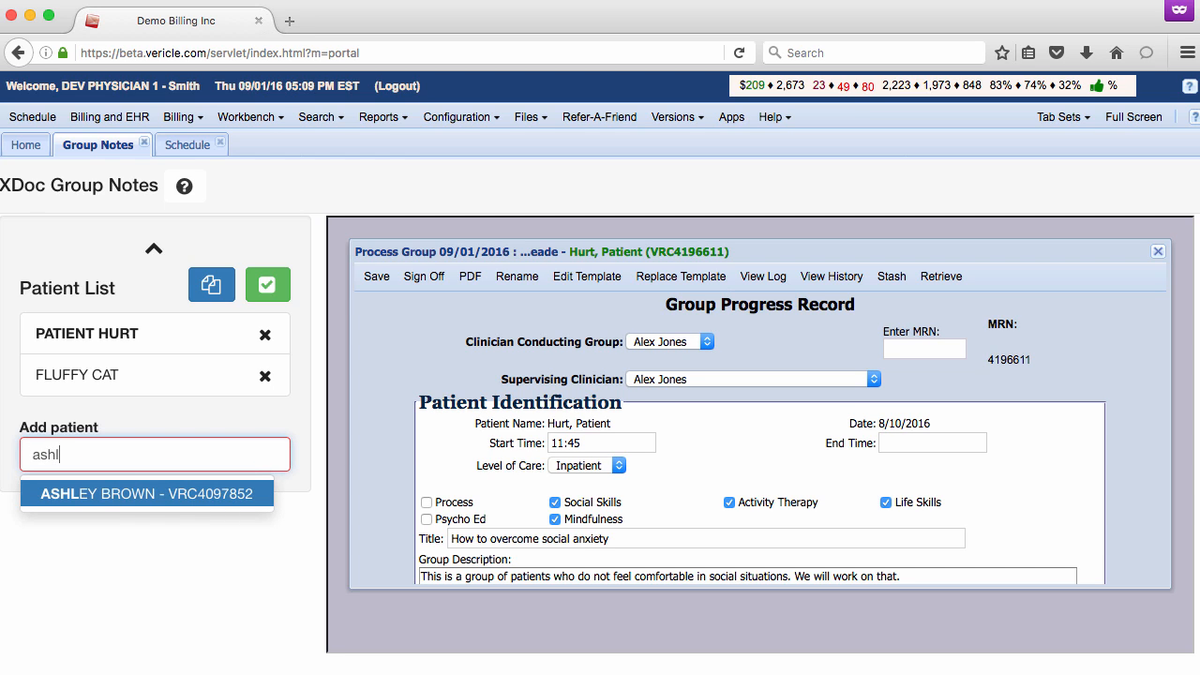
left_click(98, 497)
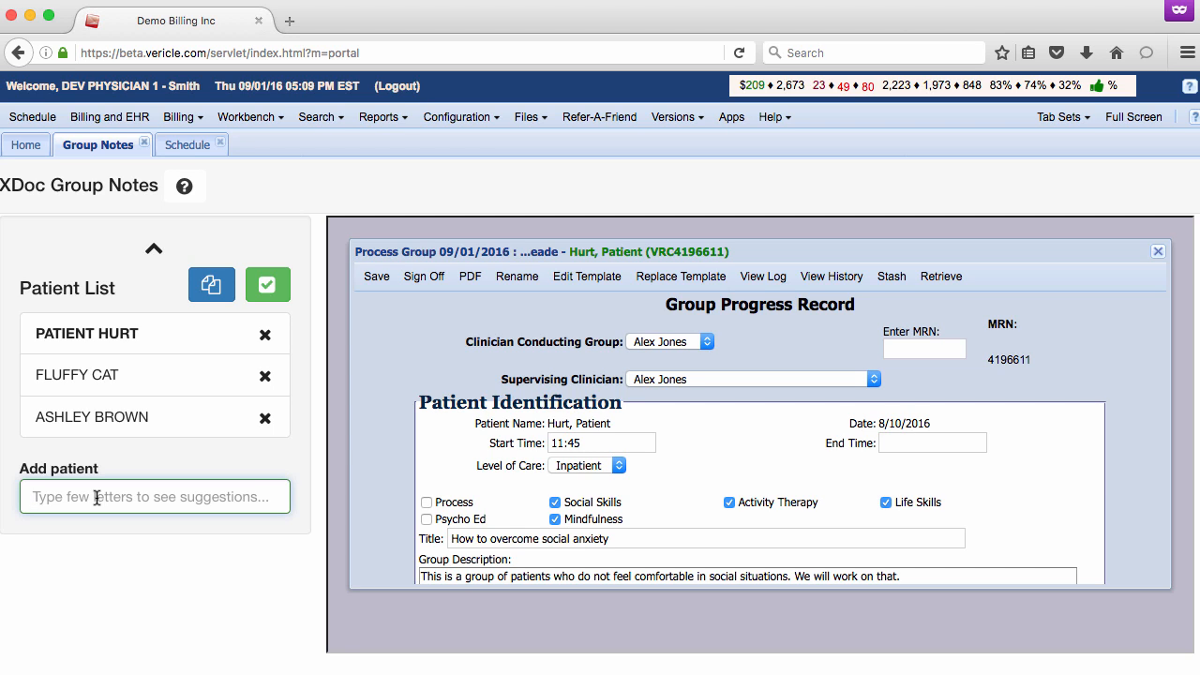
- View the second patient's group note and return to the first patient's note
left_click(85, 375)
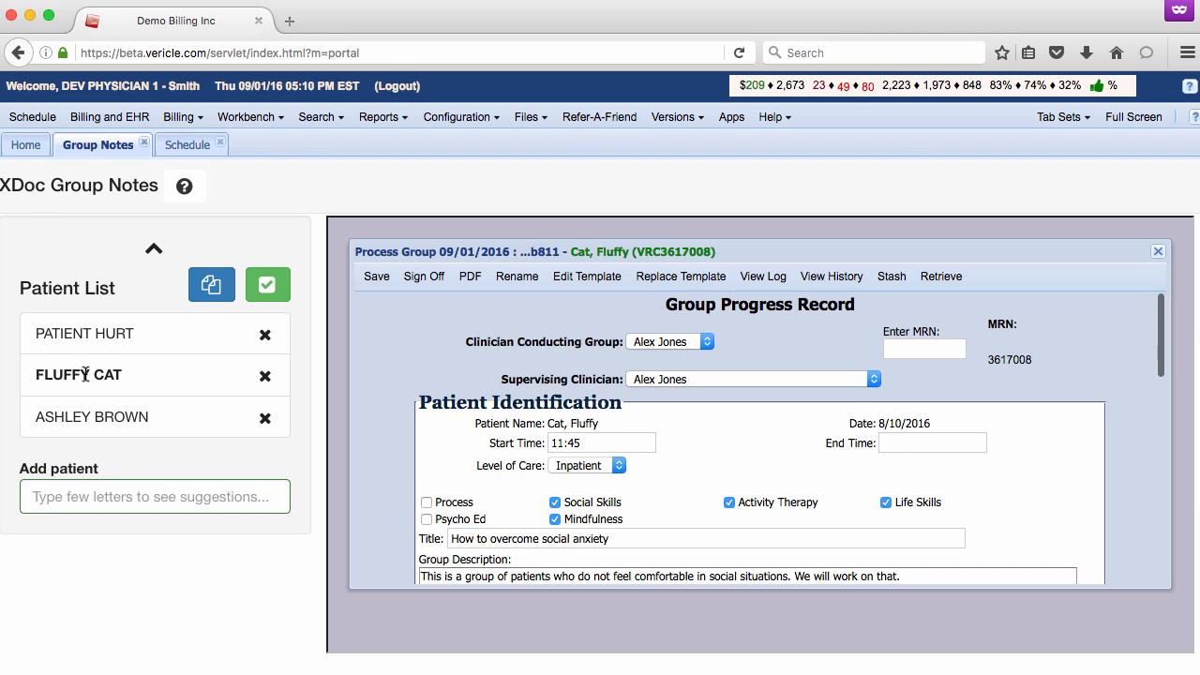
left_click(86, 335)
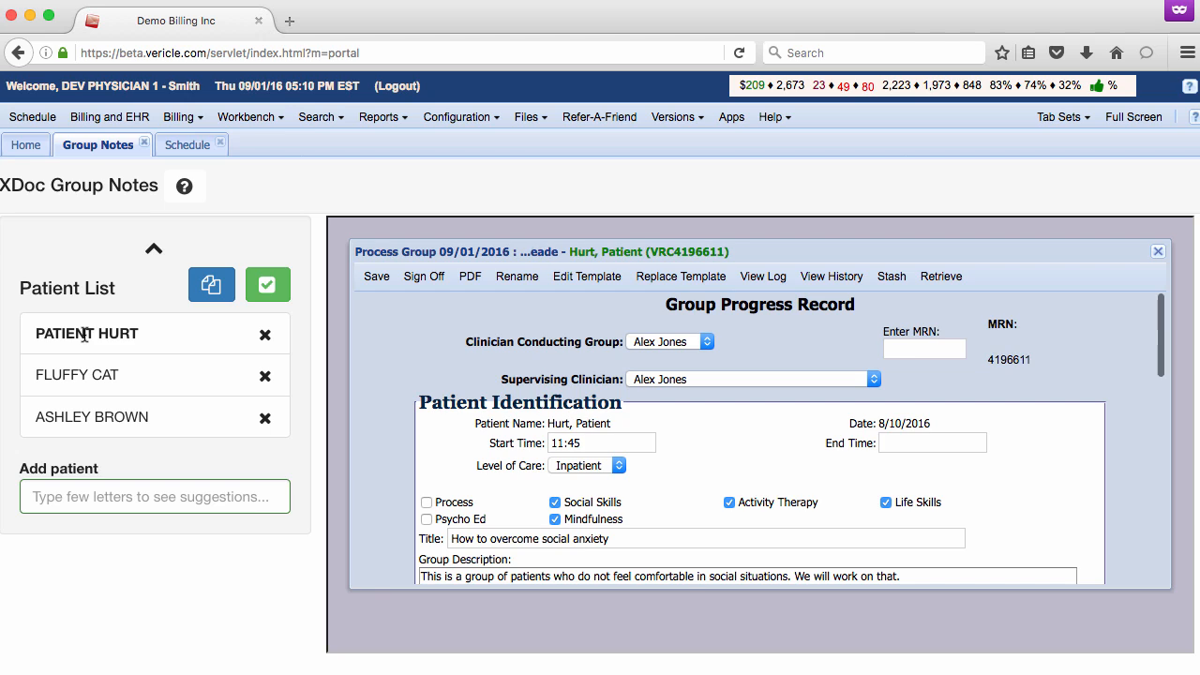